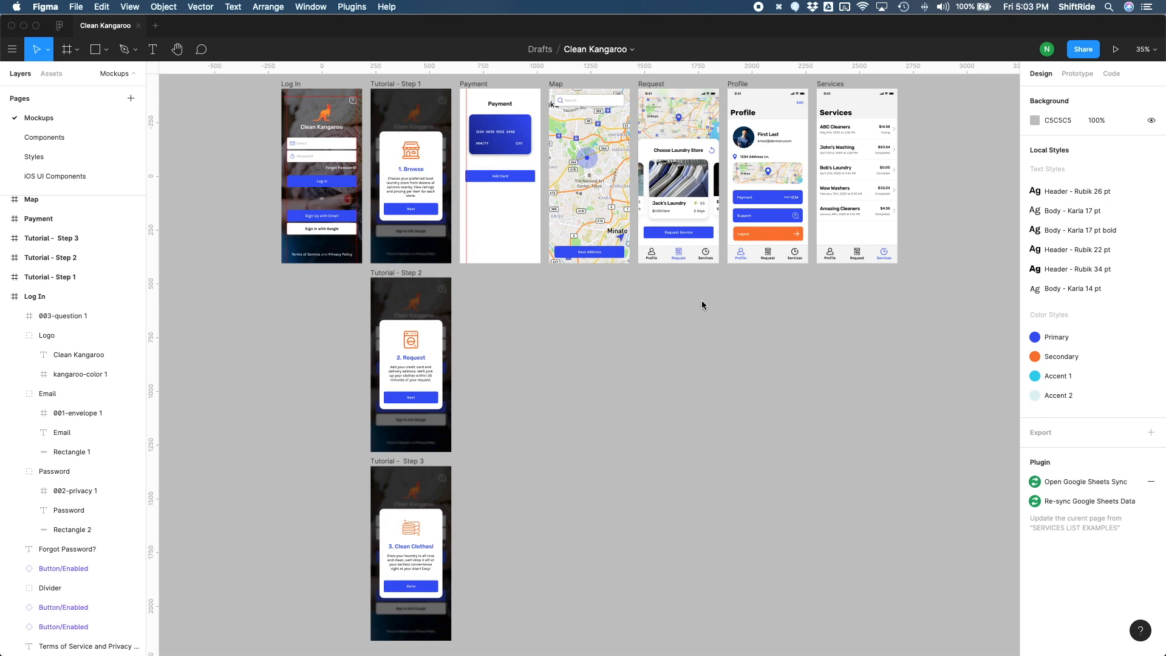
Step: Collapse all expanded frames and groups in the layer list of the Mockups page
{"action": "key", "text": "alt+l"}
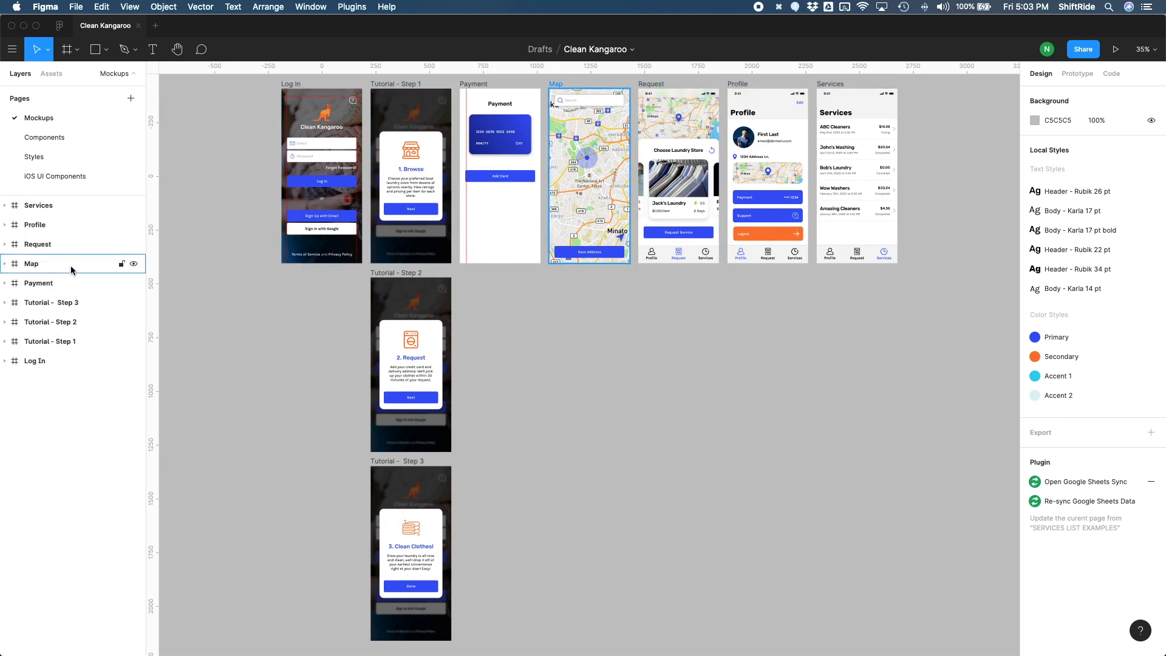
{"action": "left_click", "coordinate": [70, 363]}
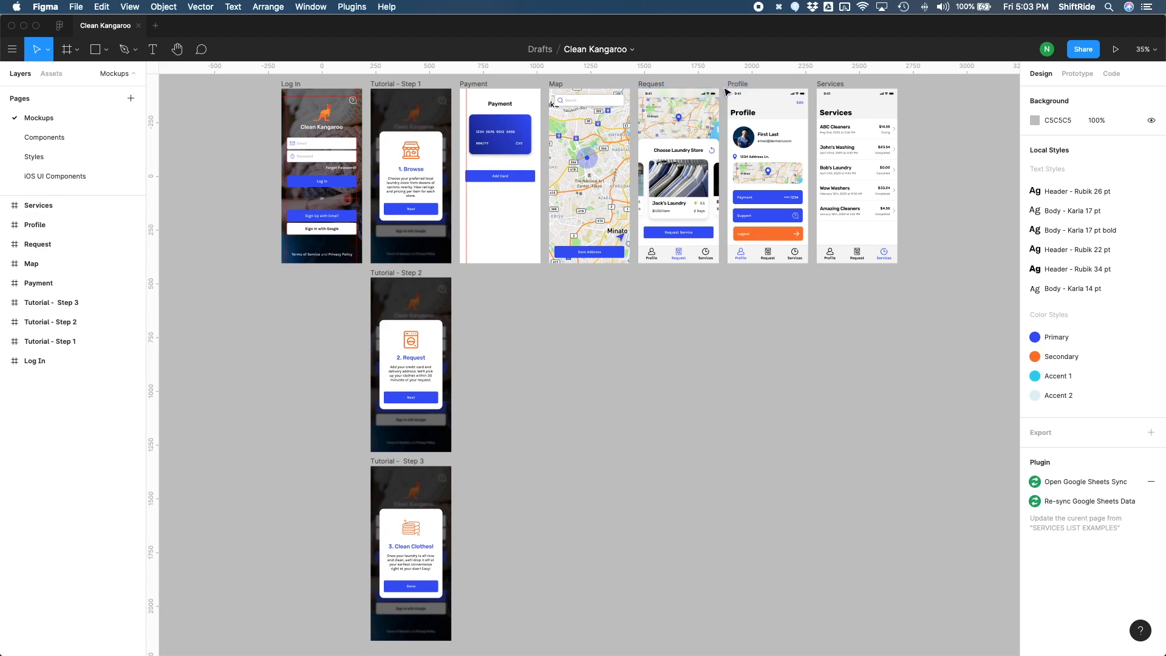
Step: Copy the semi-transparent status bar group from the Request frame and paste it into the Map frame
{"action": "key", "text": "z"}
{"action": "left_click_drag", "start_coordinate": [722, 78], "coordinate": [817, 276]}
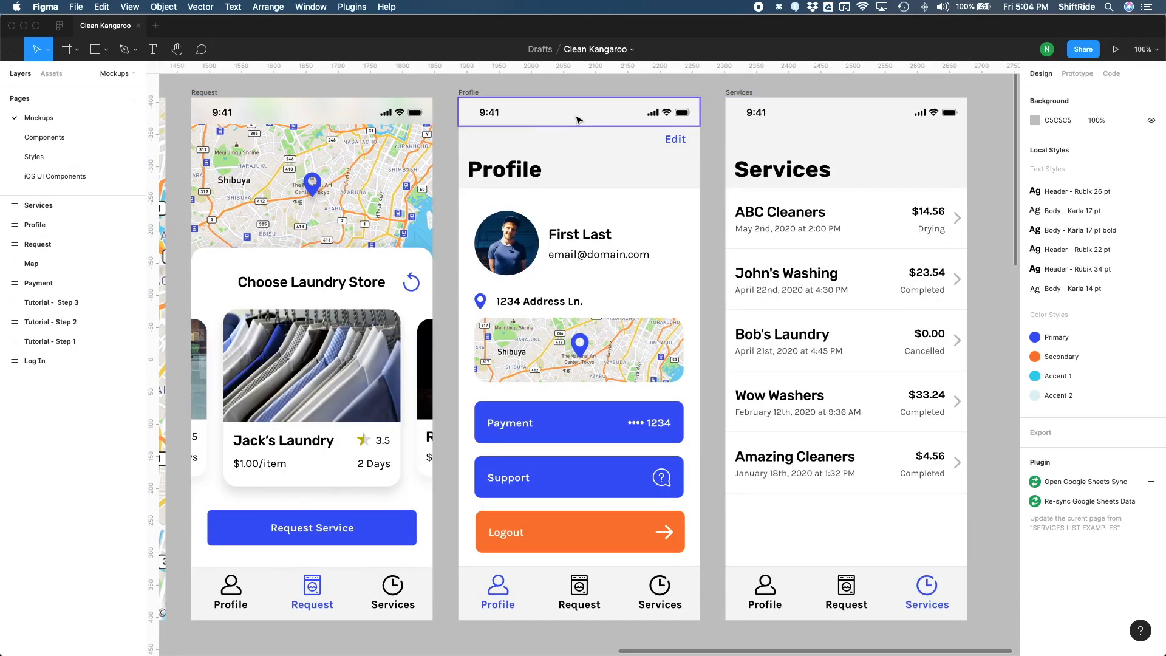
{"action": "left_click", "coordinate": [543, 125]}
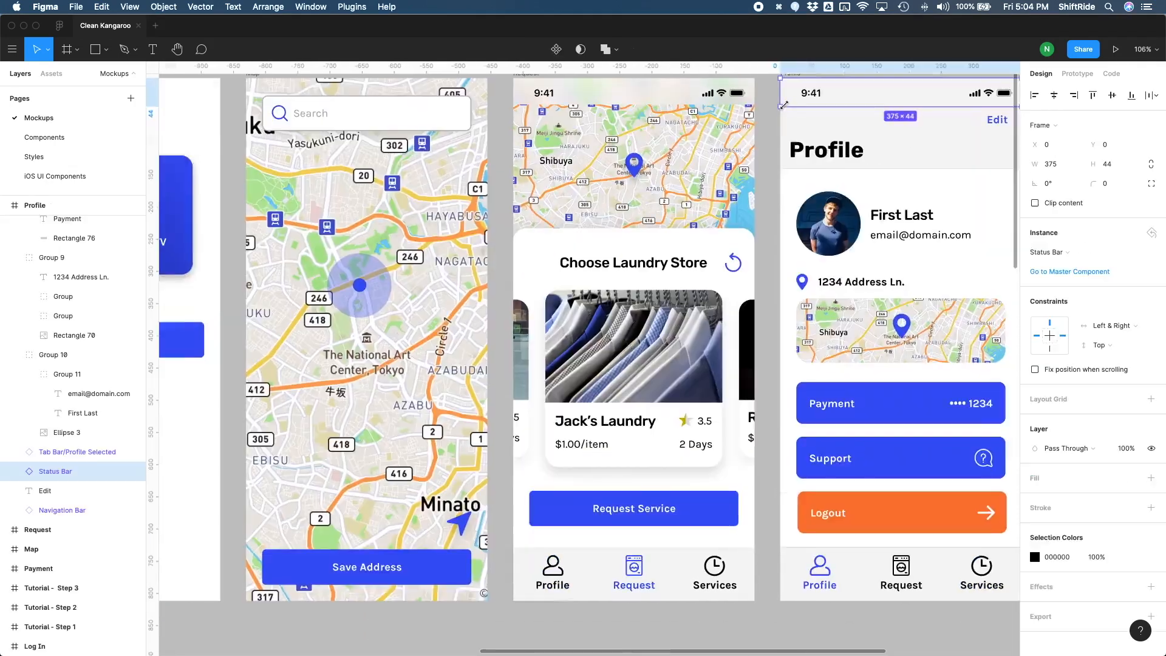
{"action": "scroll", "coordinate": [783, 105], "scroll_direction": "left", "scroll_amount": 3}
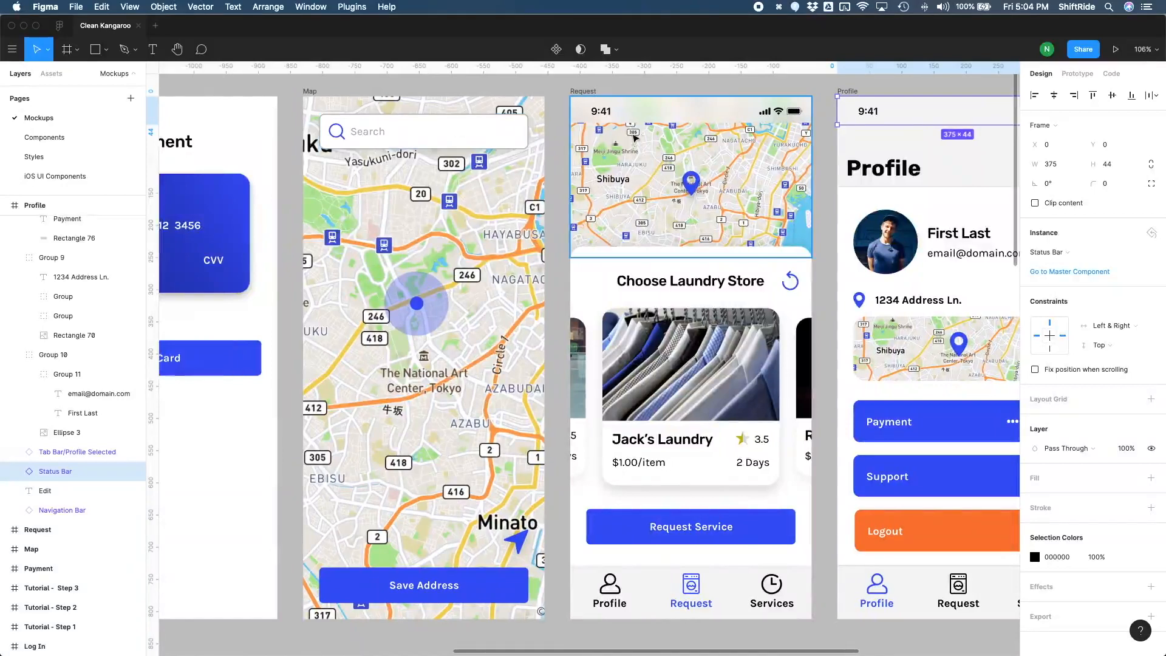
{"action": "left_click", "coordinate": [640, 123]}
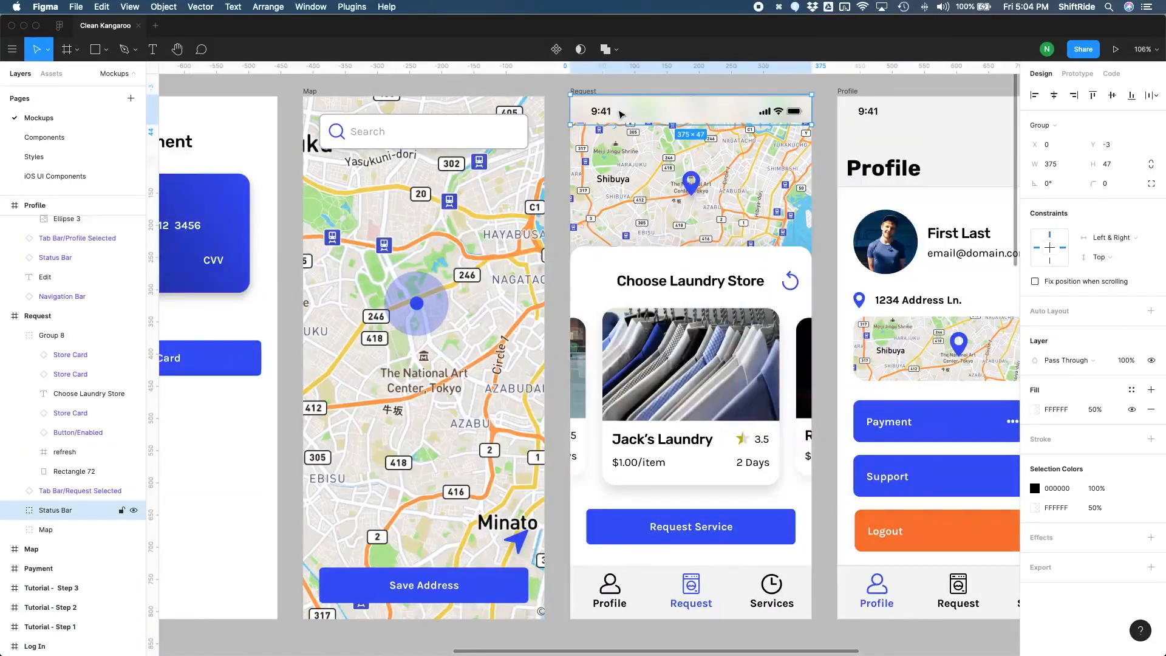
{"action": "key", "text": "super+c"}
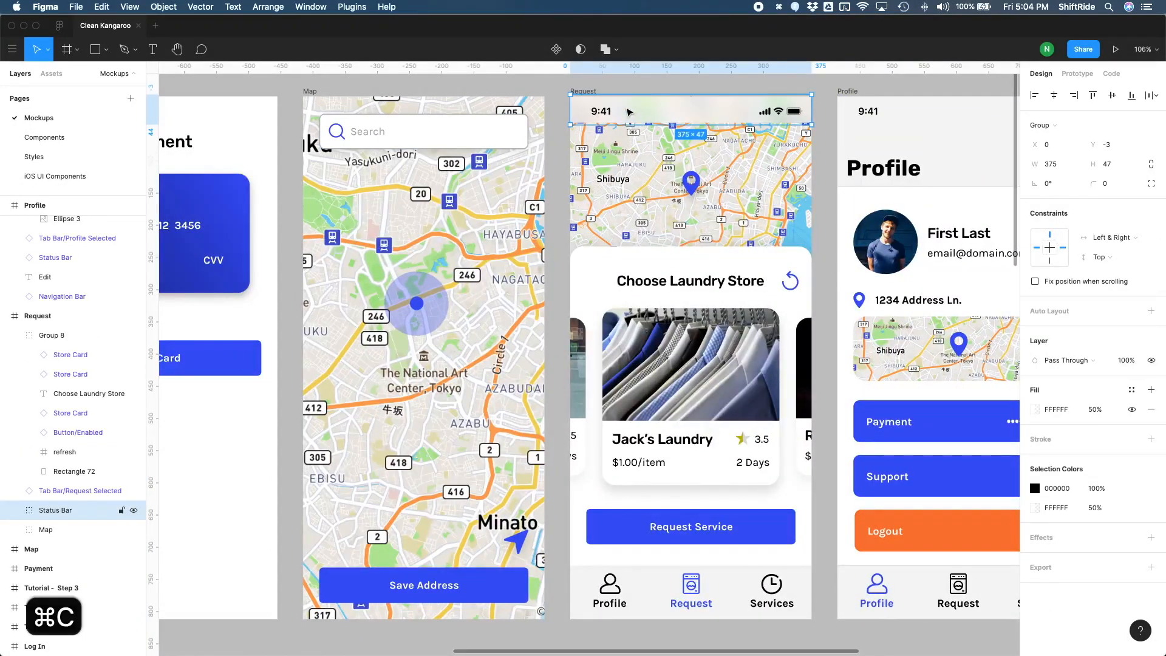
{"action": "left_click", "coordinate": [314, 94]}
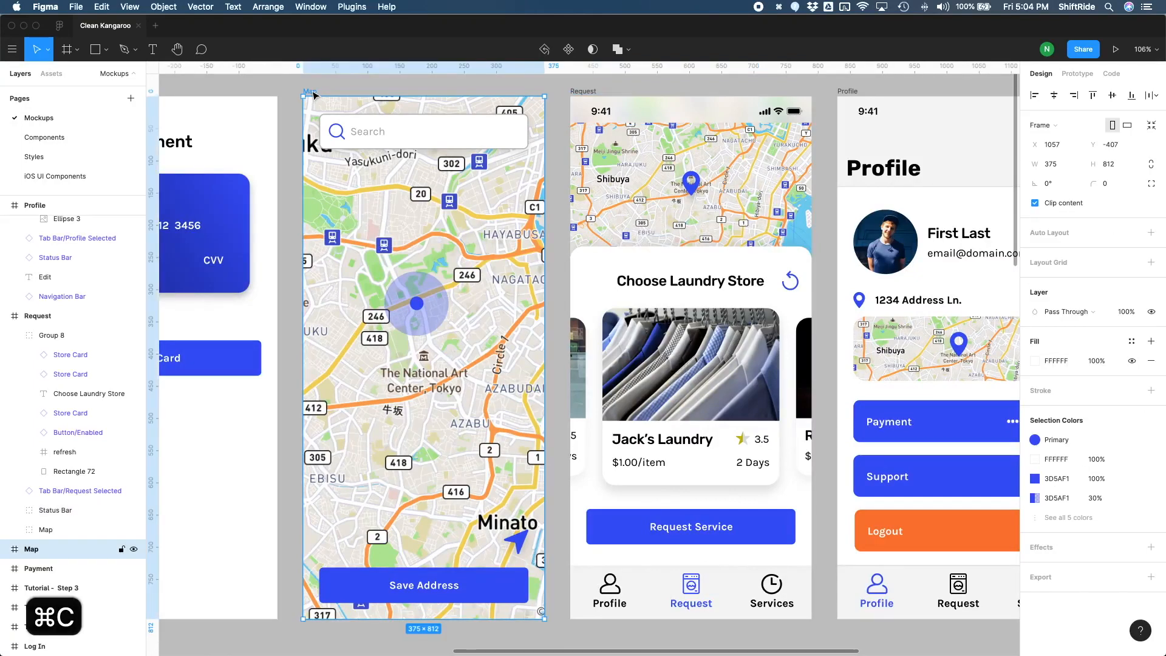
{"action": "key", "text": "super+v"}
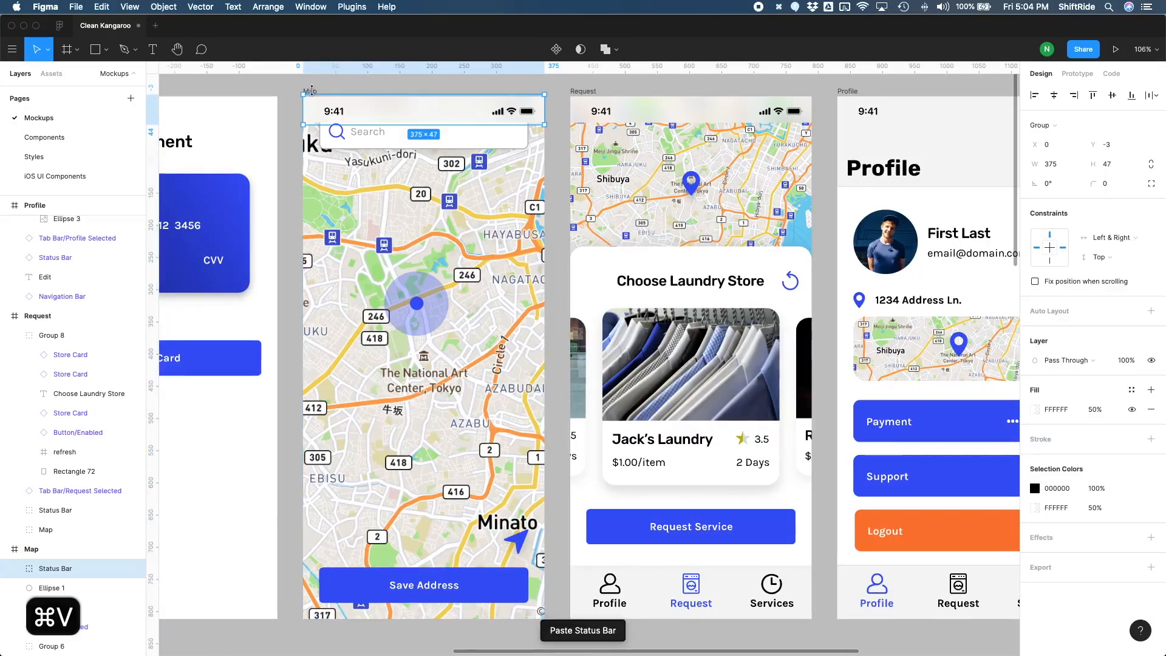
Step: Move the search field group in the Map frame down 30 px to Y 57, below the status bar
{"action": "left_click", "coordinate": [426, 141]}
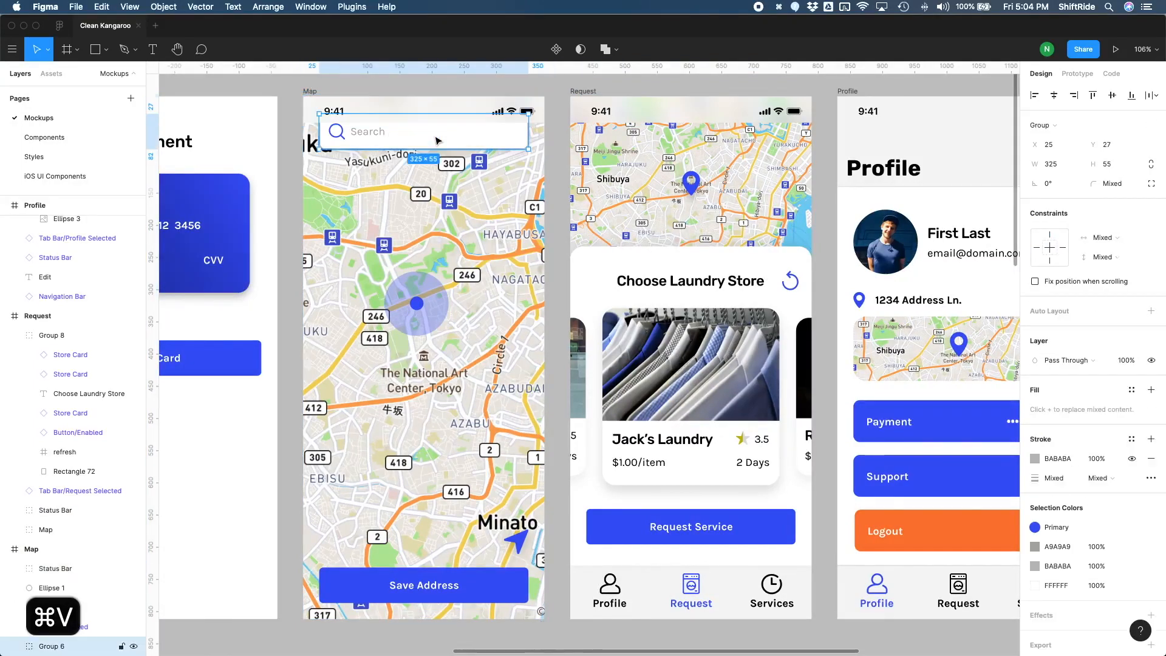
{"action": "key", "text": "shift+Down"}
{"action": "key", "text": "shift+Down"}
{"action": "key", "text": "shift+Down"}
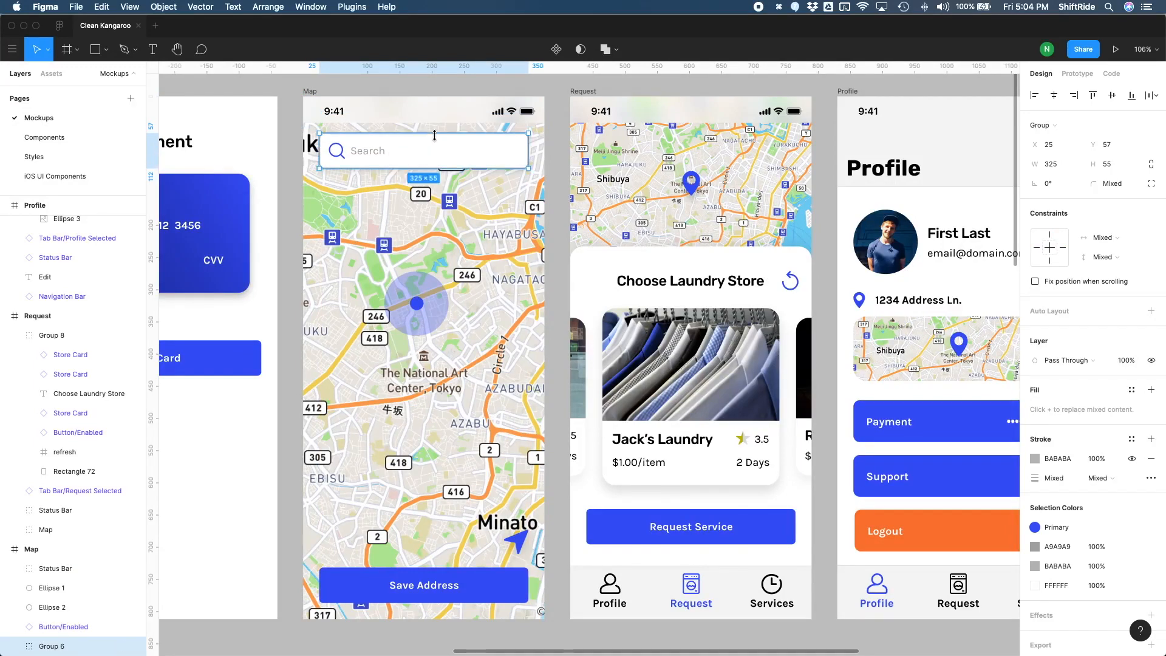
Step: Copy the status bar instance from the Profile frame and paste it into the Payment frame
{"action": "scroll", "coordinate": [521, 173], "scroll_direction": "left", "scroll_amount": 10}
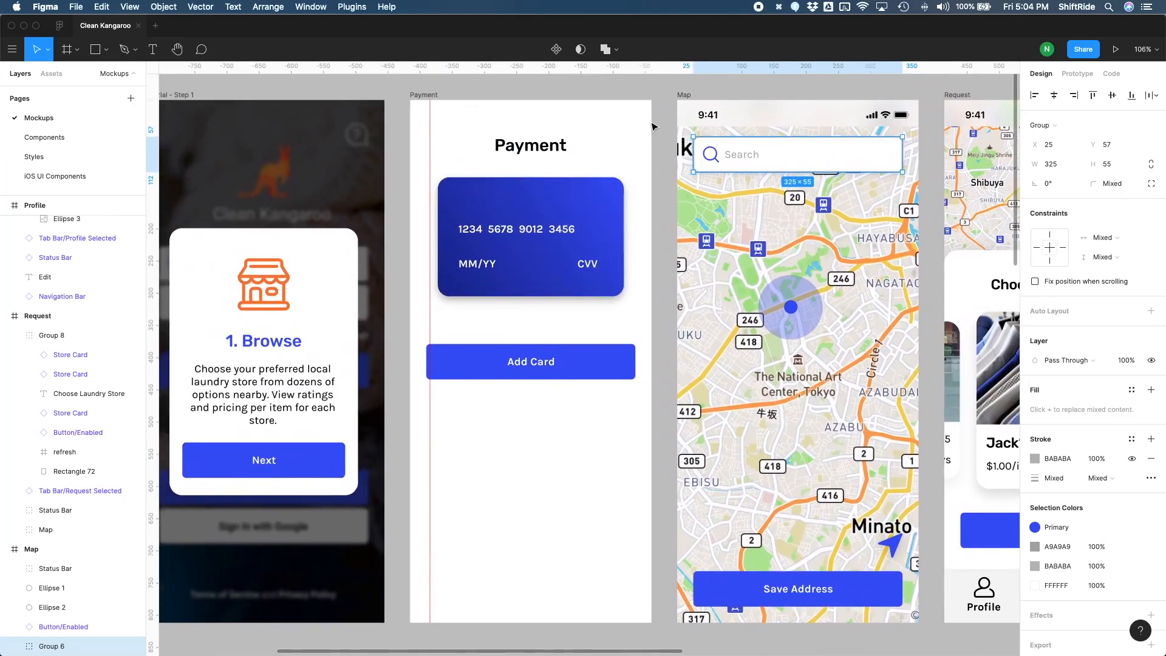
{"action": "scroll", "coordinate": [668, 131], "scroll_direction": "right", "scroll_amount": 11}
{"action": "scroll", "coordinate": [685, 141], "scroll_direction": "right", "scroll_amount": 3}
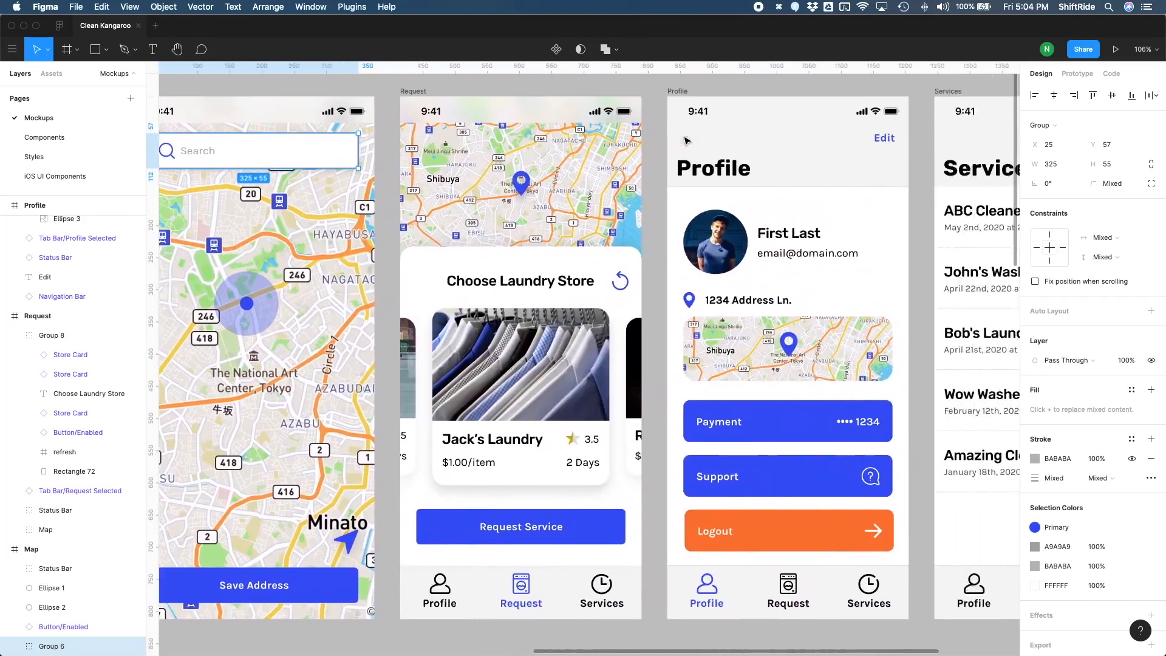
{"action": "left_click", "coordinate": [758, 113]}
{"action": "key", "text": "super+c"}
{"action": "scroll", "coordinate": [758, 113], "scroll_direction": "left", "scroll_amount": 12}
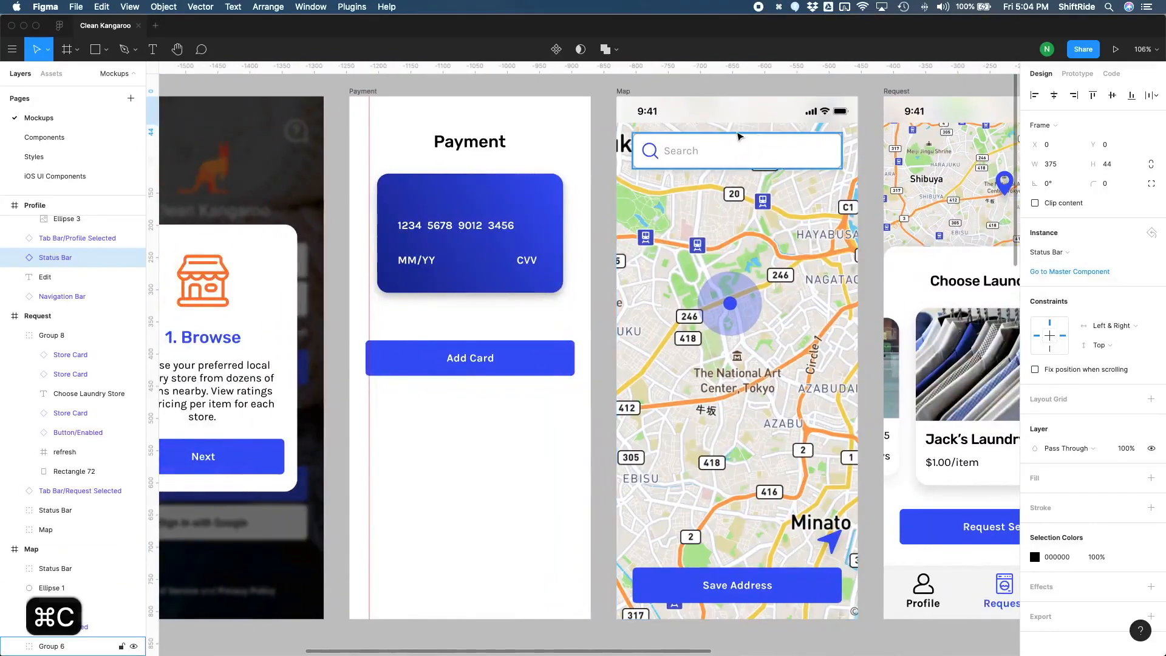
{"action": "left_click", "coordinate": [373, 92]}
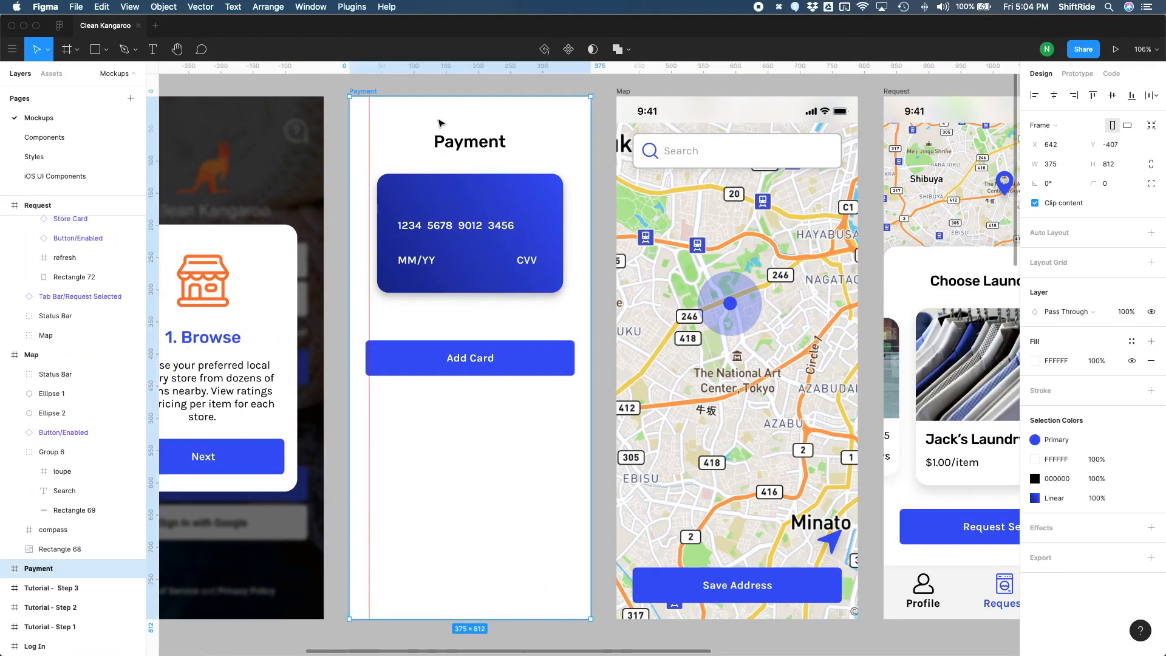
{"action": "key", "text": "super+v"}
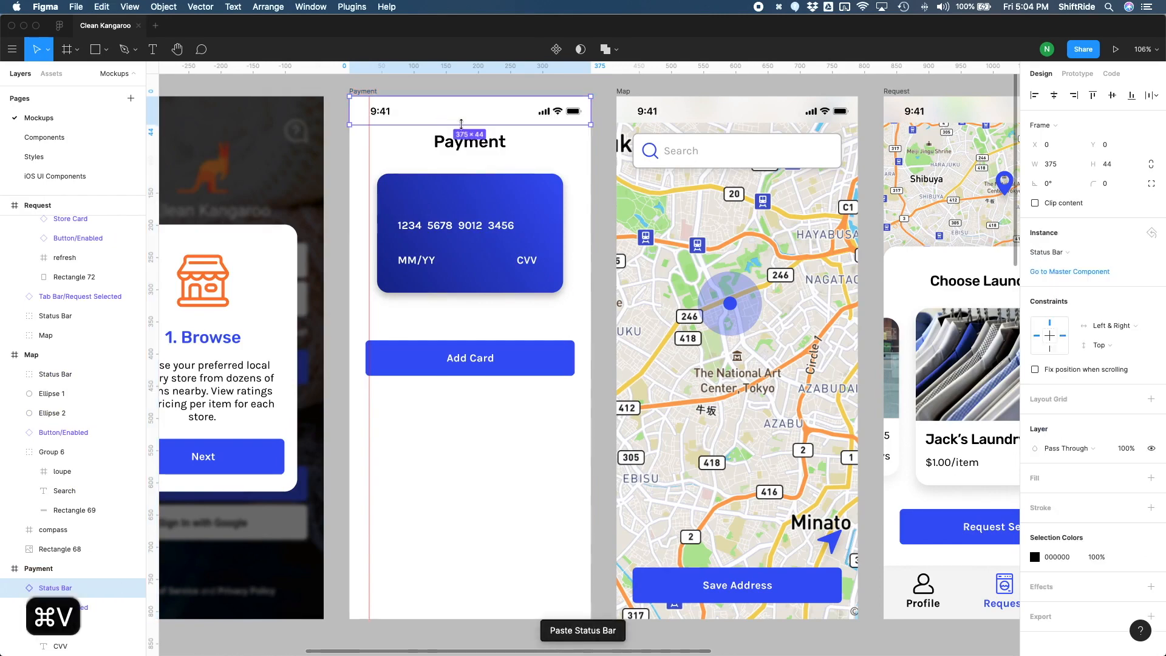
Step: Paste the same status bar instance into the Tutorial - Step 1 frame
{"action": "scroll", "coordinate": [464, 129], "scroll_direction": "left", "scroll_amount": 8}
{"action": "scroll", "coordinate": [464, 130], "scroll_direction": "left", "scroll_amount": 2}
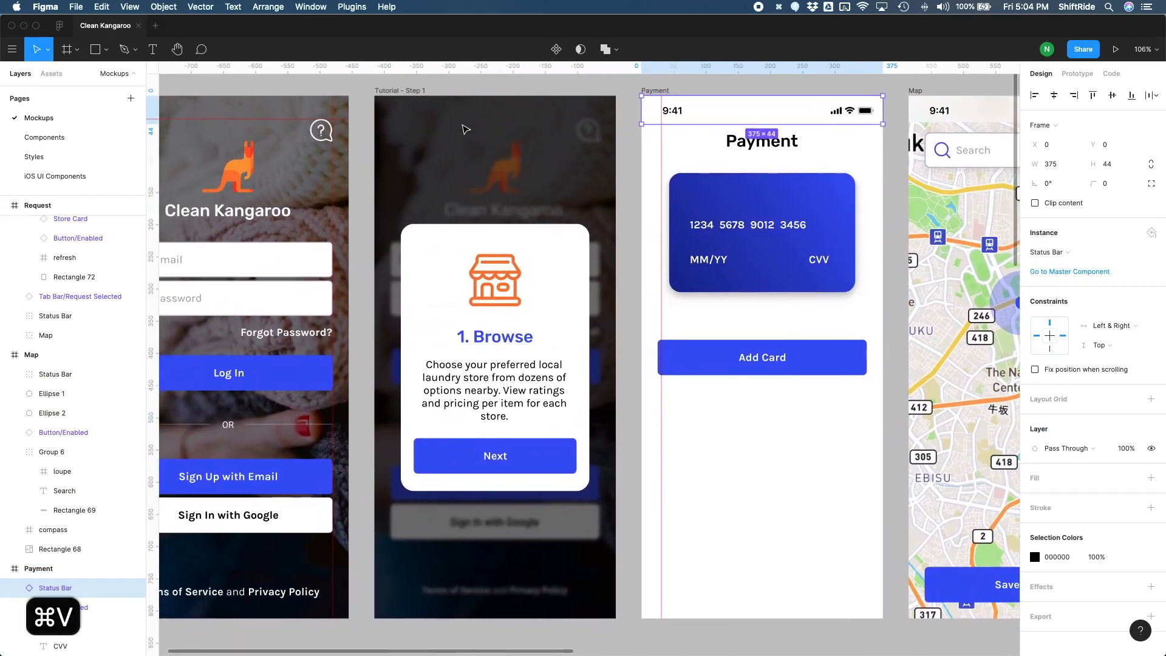
{"action": "left_click", "coordinate": [429, 94]}
{"action": "key", "text": "super+v"}
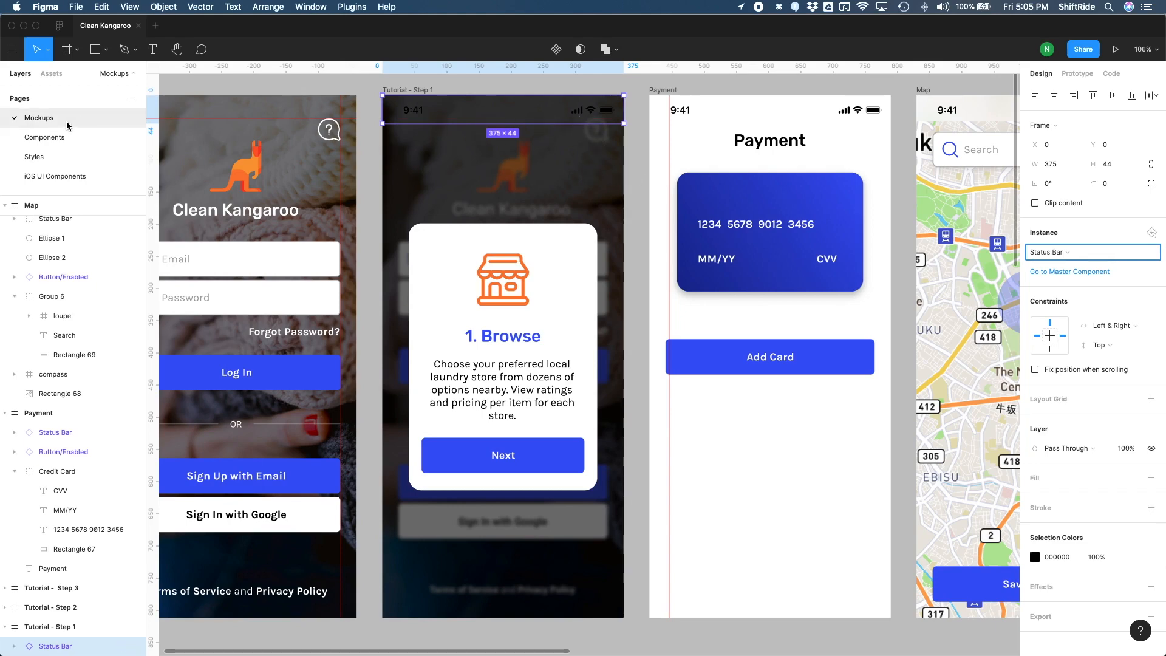
Step: On the iOS UI Components page, copy the plain white-text status bar from the black-background variants under Status Bars
{"action": "left_click", "coordinate": [54, 174]}
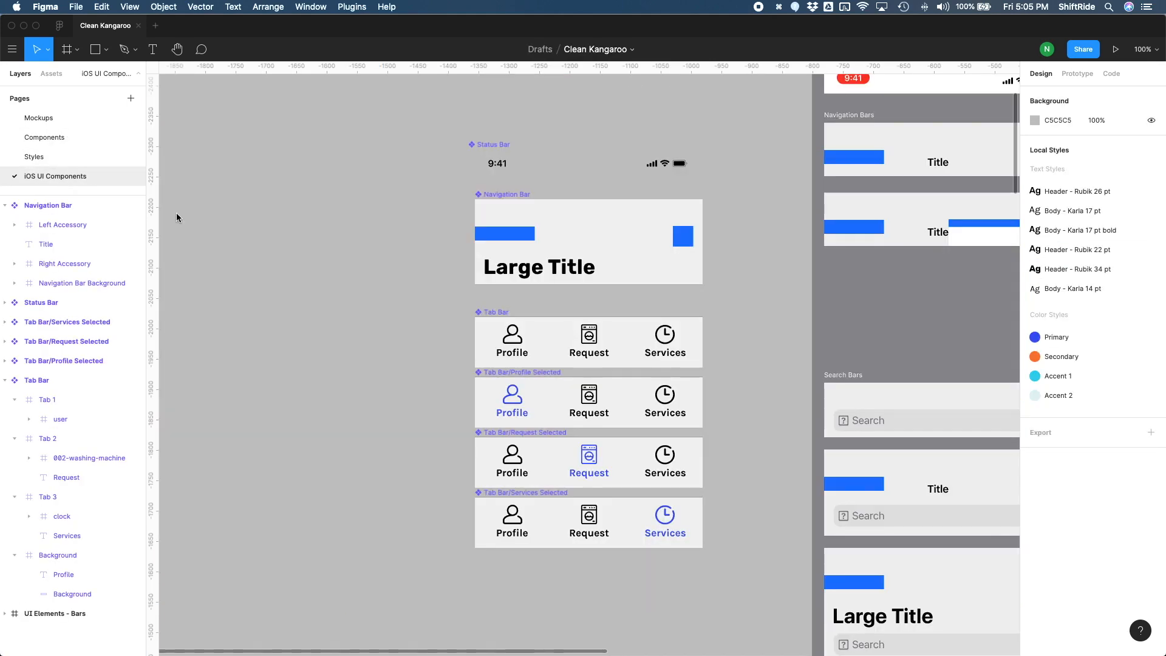
{"action": "scroll", "coordinate": [494, 260], "scroll_direction": "up", "scroll_amount": 2}
{"action": "scroll", "coordinate": [494, 261], "scroll_direction": "right", "scroll_amount": 2}
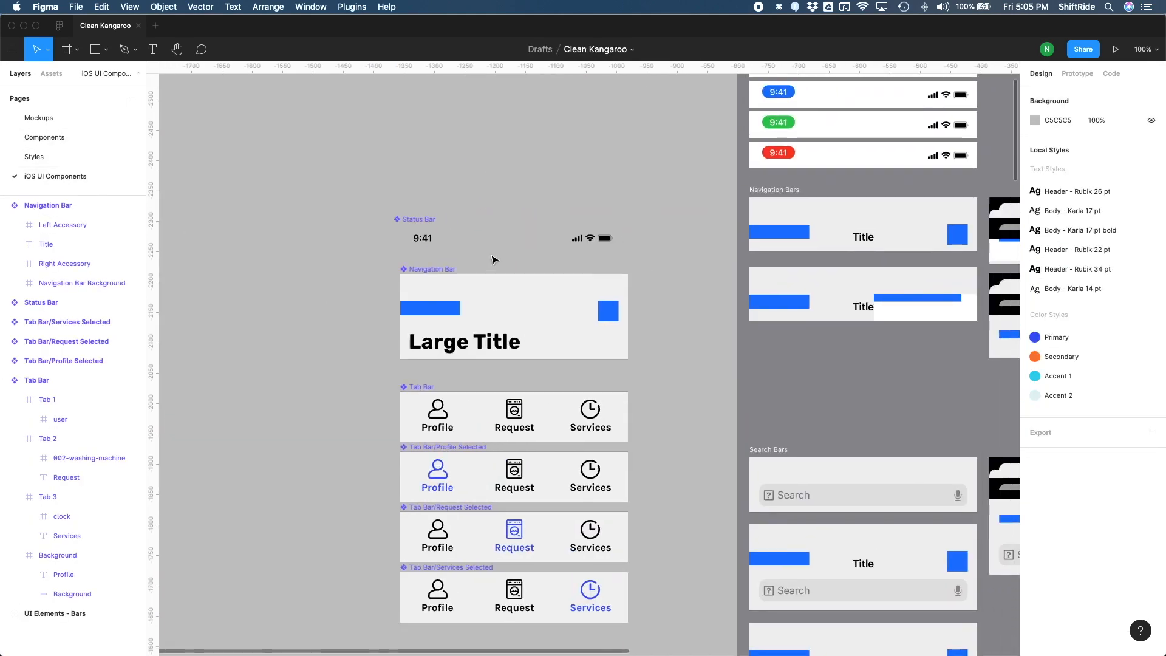
{"action": "left_click", "coordinate": [521, 239]}
{"action": "scroll", "coordinate": [523, 239], "scroll_direction": "right", "scroll_amount": 4}
{"action": "scroll", "coordinate": [522, 239], "scroll_direction": "up", "scroll_amount": 2}
{"action": "scroll", "coordinate": [521, 239], "scroll_direction": "right", "scroll_amount": 10}
{"action": "scroll", "coordinate": [521, 239], "scroll_direction": "up", "scroll_amount": 2}
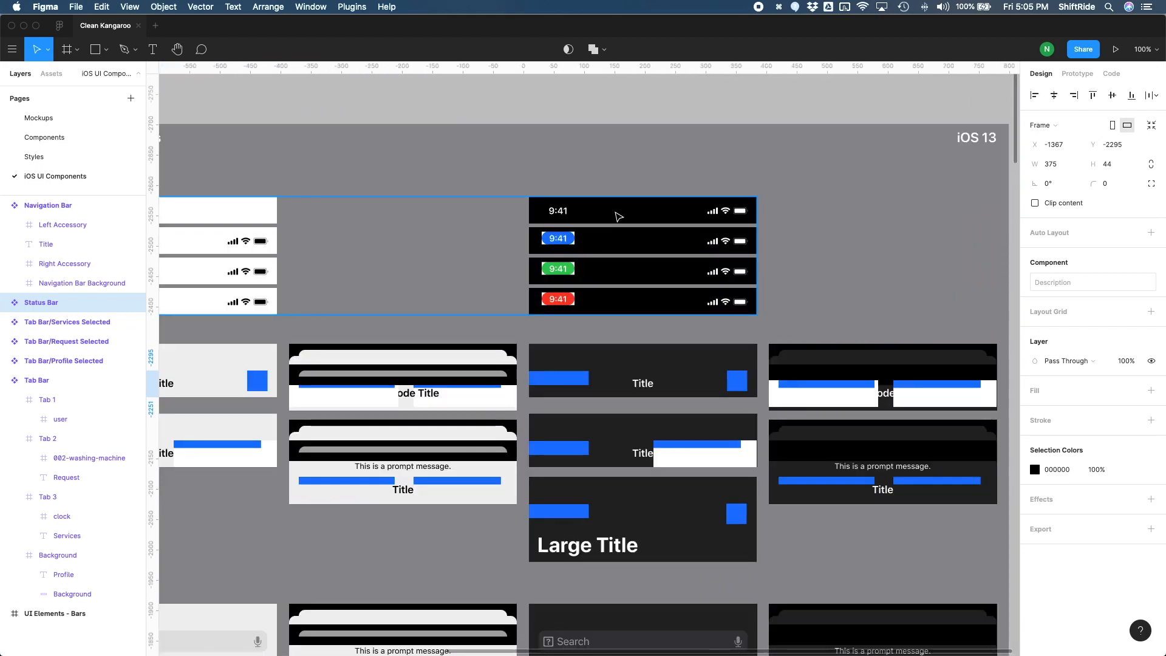
{"action": "left_click", "coordinate": [618, 217]}
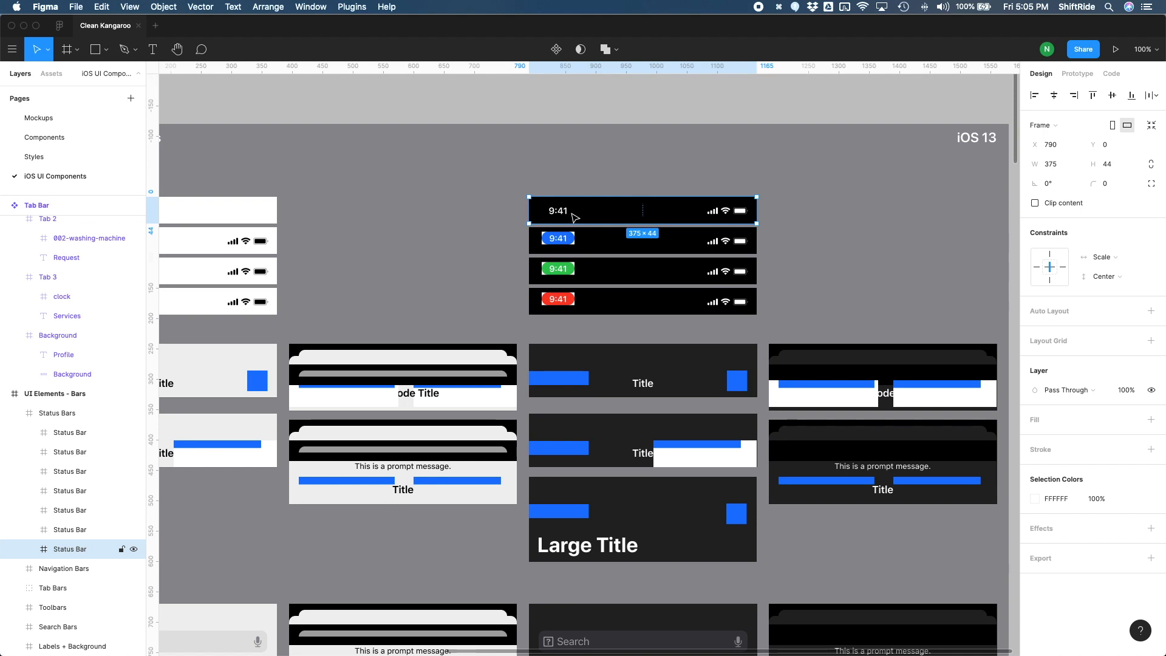
{"action": "double_click", "coordinate": [571, 214]}
{"action": "left_click", "coordinate": [585, 187]}
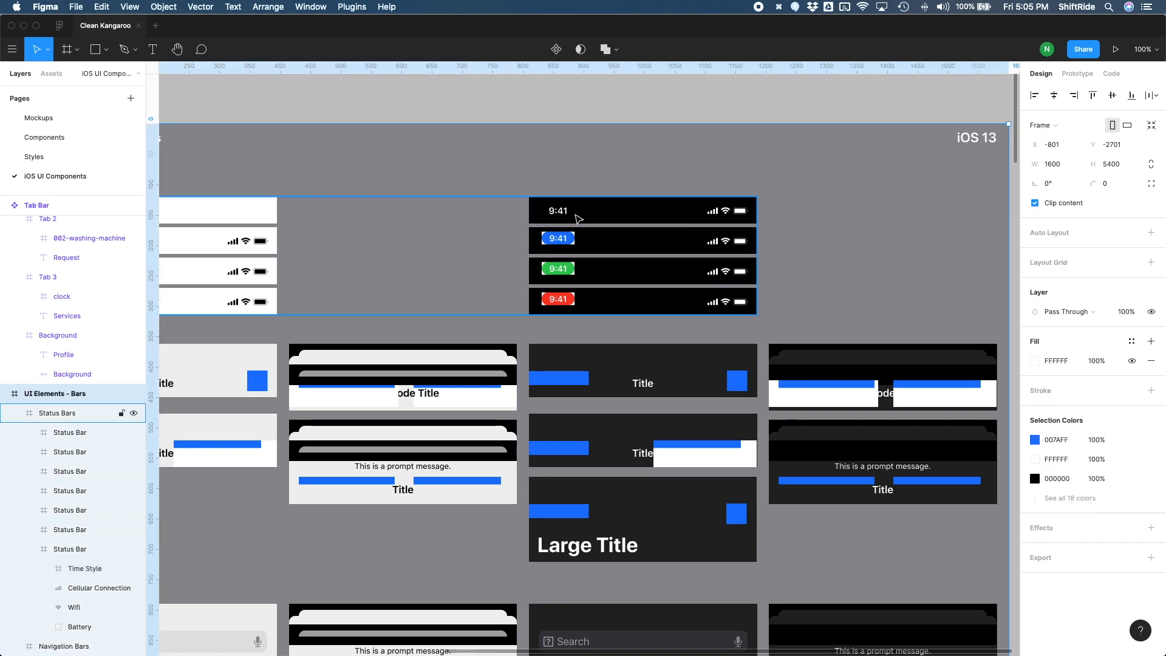
{"action": "left_click", "coordinate": [581, 217]}
{"action": "key", "text": "super+c"}
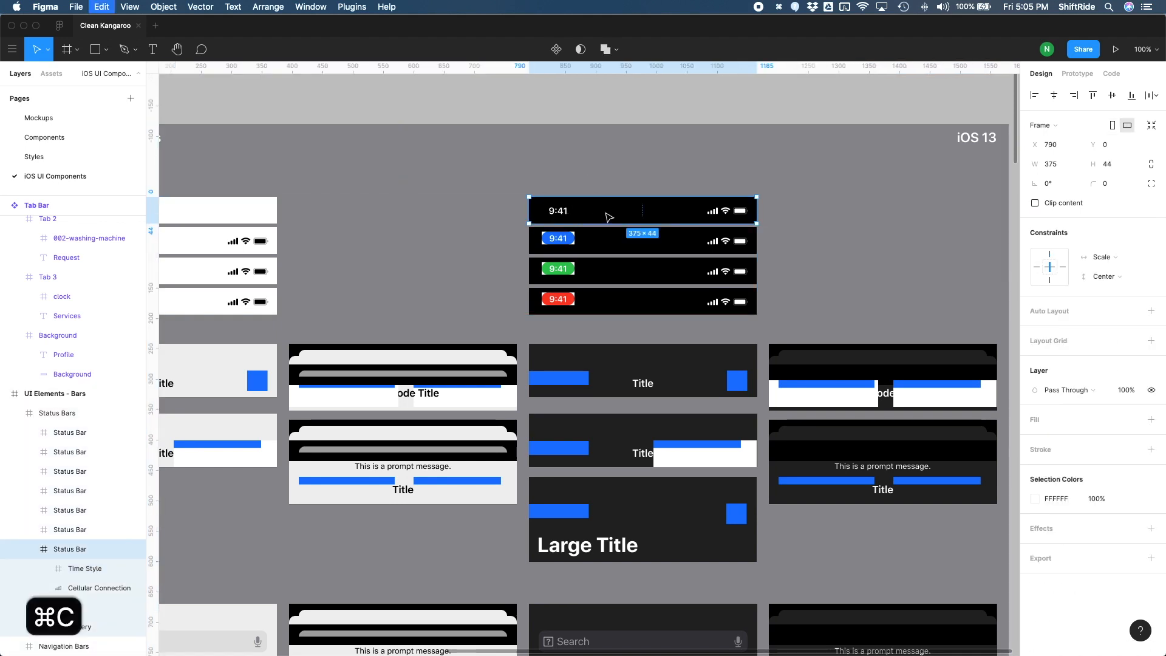
Step: Paste the white status bar beside the bar components and position it just above the existing Status Bar component
{"action": "scroll", "coordinate": [608, 216], "scroll_direction": "left", "scroll_amount": 12}
{"action": "key", "text": "super+v"}
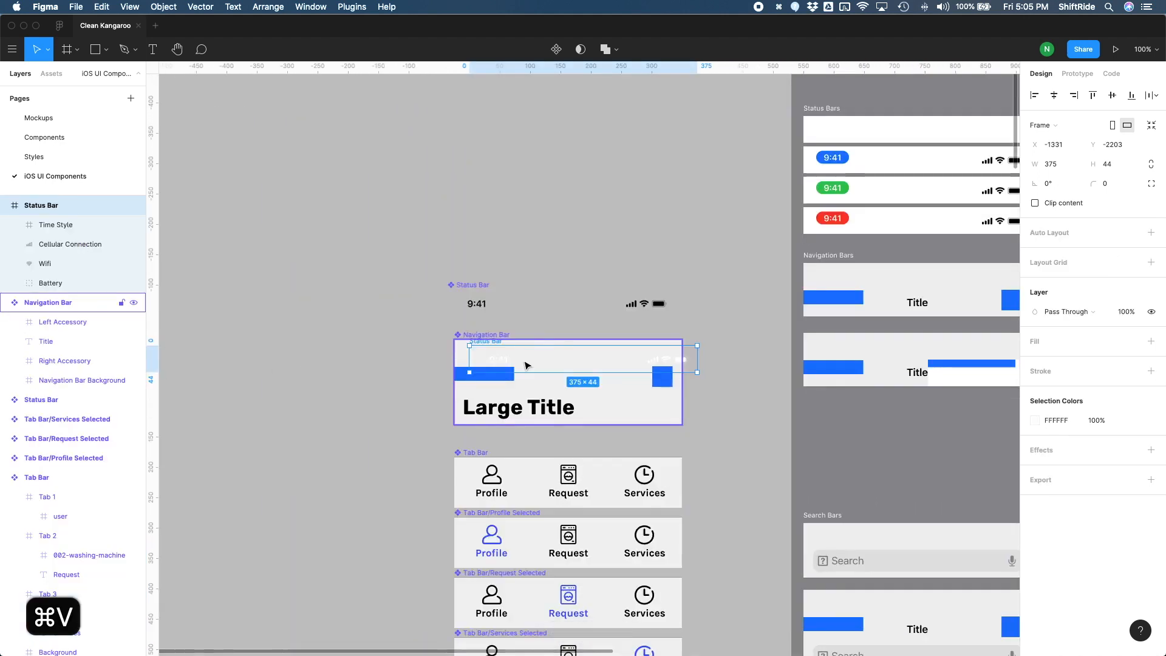
{"action": "key", "text": "shift+Right"}
{"action": "key", "text": "shift+Right"}
{"action": "key", "text": "shift+Right"}
{"action": "key", "text": "shift+Up"}
{"action": "key", "text": "shift+Up"}
{"action": "key", "text": "shift+Up"}
{"action": "key", "text": "shift+Up"}
{"action": "key", "text": "shift+Up"}
{"action": "key", "text": "shift+Up"}
{"action": "key", "text": "shift+Up"}
{"action": "key", "text": "shift+Up"}
{"action": "key", "text": "shift+Up"}
{"action": "key", "text": "shift+Up"}
{"action": "key", "text": "shift+Up"}
{"action": "key", "text": "shift+Up"}
{"action": "key", "text": "shift+Up"}
{"action": "key", "text": "shift+Up"}
{"action": "key", "text": "shift+Up"}
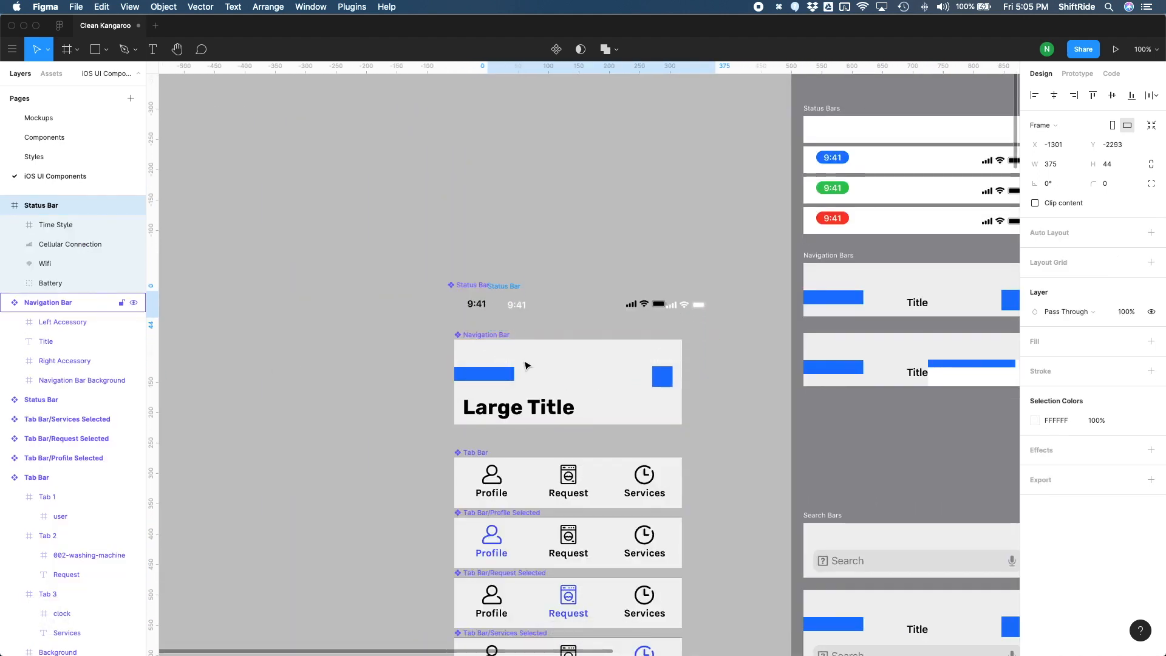
{"action": "key", "text": "shift+Up"}
{"action": "key", "text": "shift+Up"}
{"action": "key", "text": "shift+Left"}
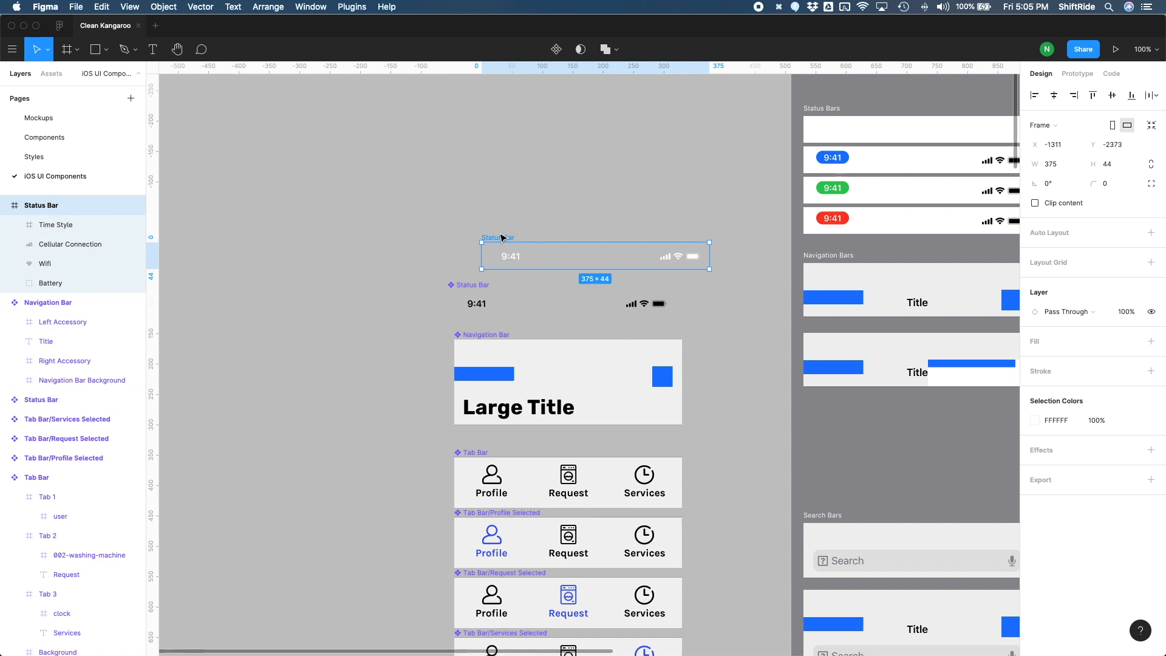
{"action": "left_click_drag", "start_coordinate": [501, 238], "coordinate": [472, 240]}
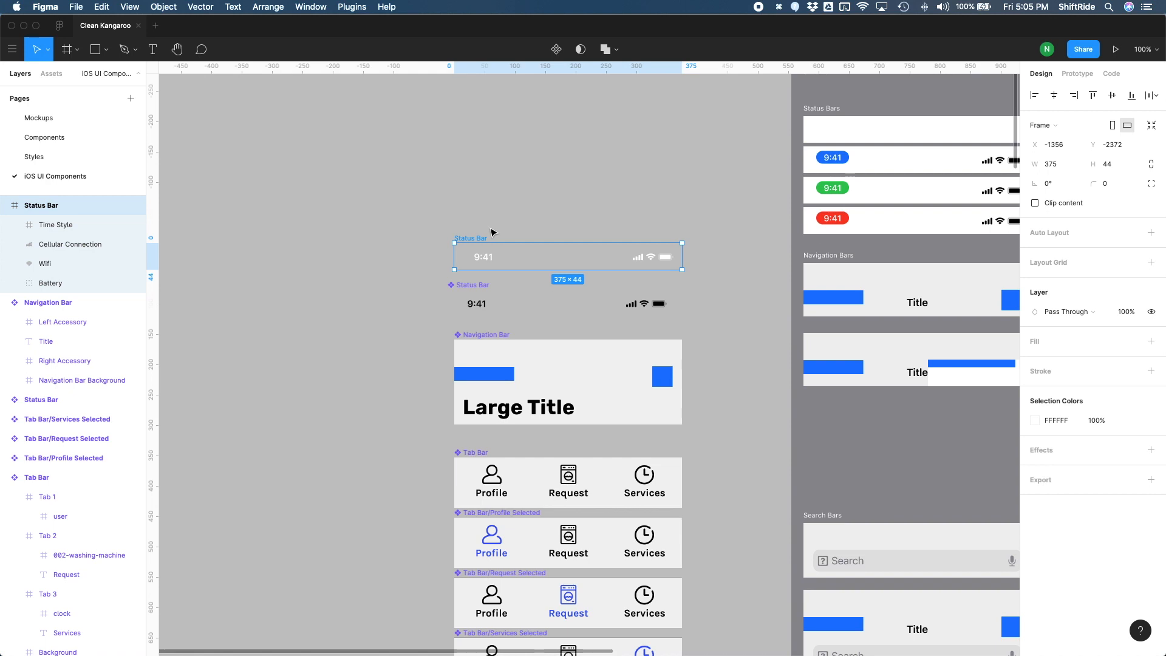
Step: Make the white status bar a component named Status Bar/Light, aligned at X -1367 with the black status bar
{"action": "key", "text": "alt+super+k"}
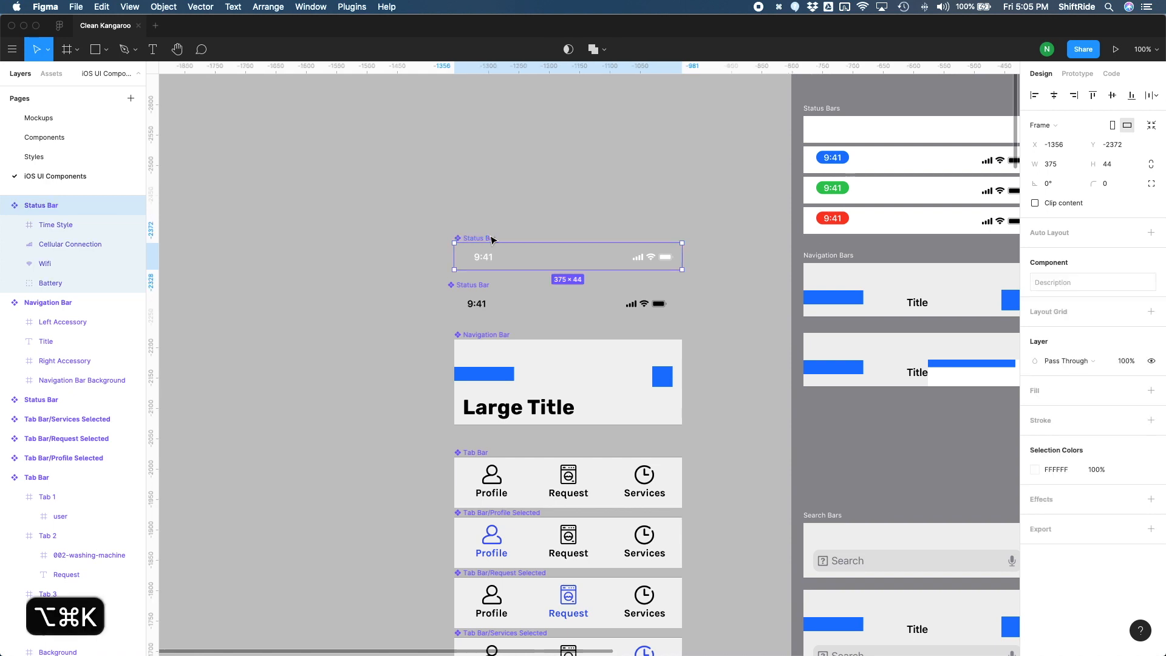
{"action": "left_click_drag", "start_coordinate": [491, 239], "coordinate": [489, 240]}
{"action": "key", "text": "super+r"}
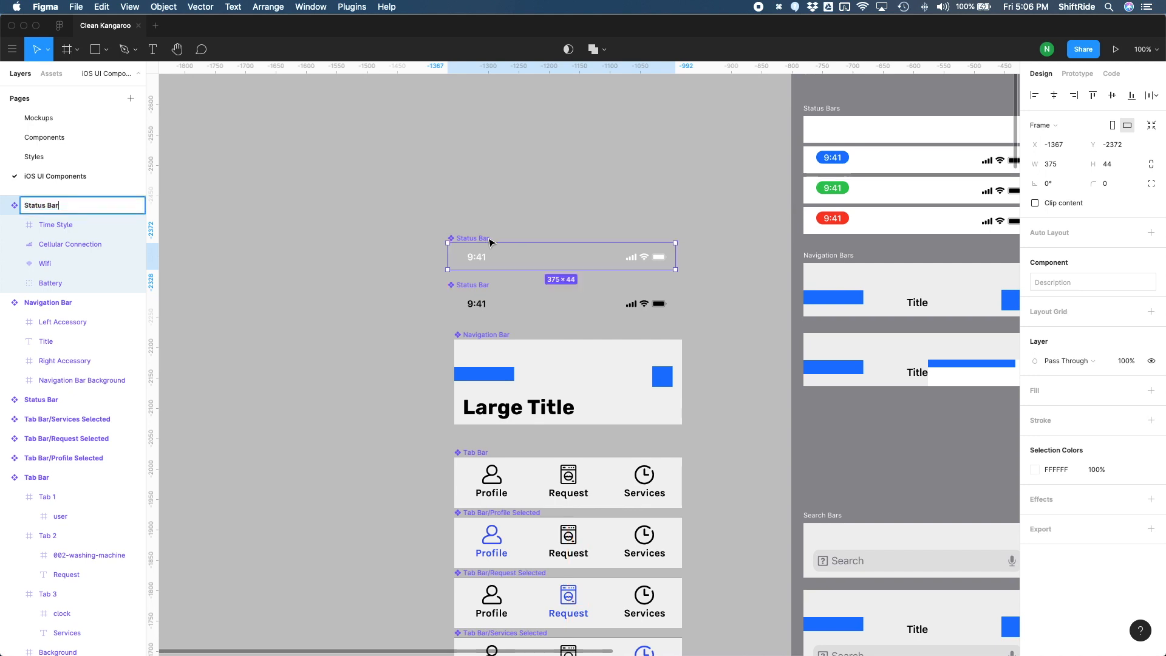
{"action": "type", "text": "/Light"}
{"action": "key", "text": "Return"}
Step: Rename the black Status Bar component to Status Bar/Dark and clear the selection
{"action": "left_click", "coordinate": [469, 284]}
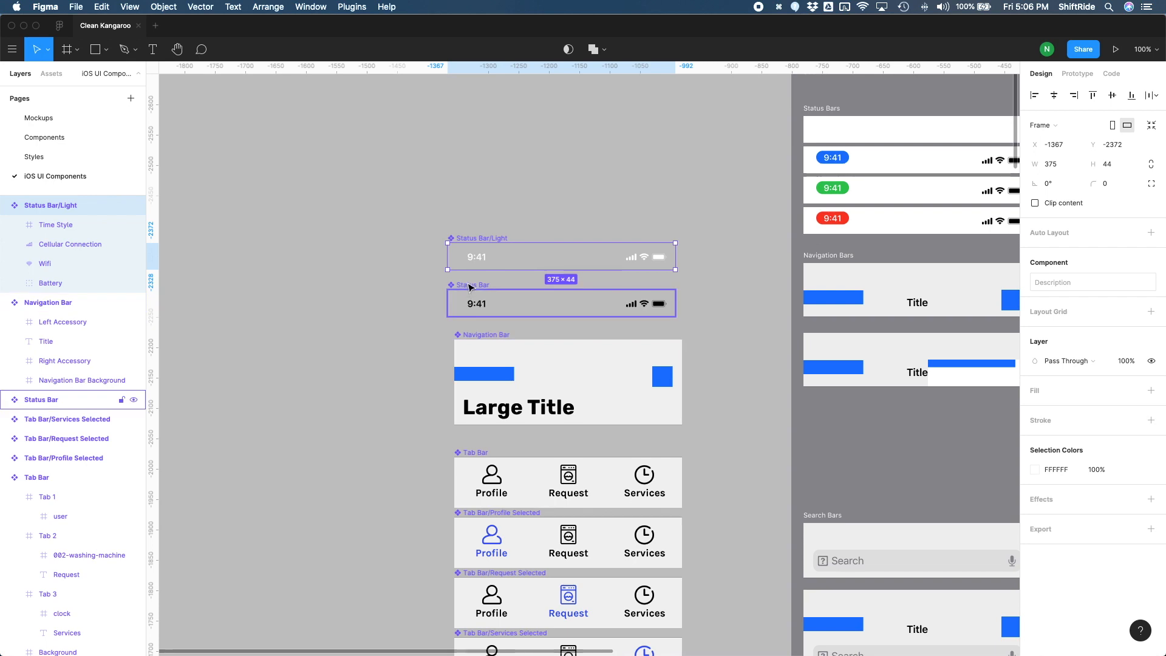
{"action": "double_click", "coordinate": [55, 402]}
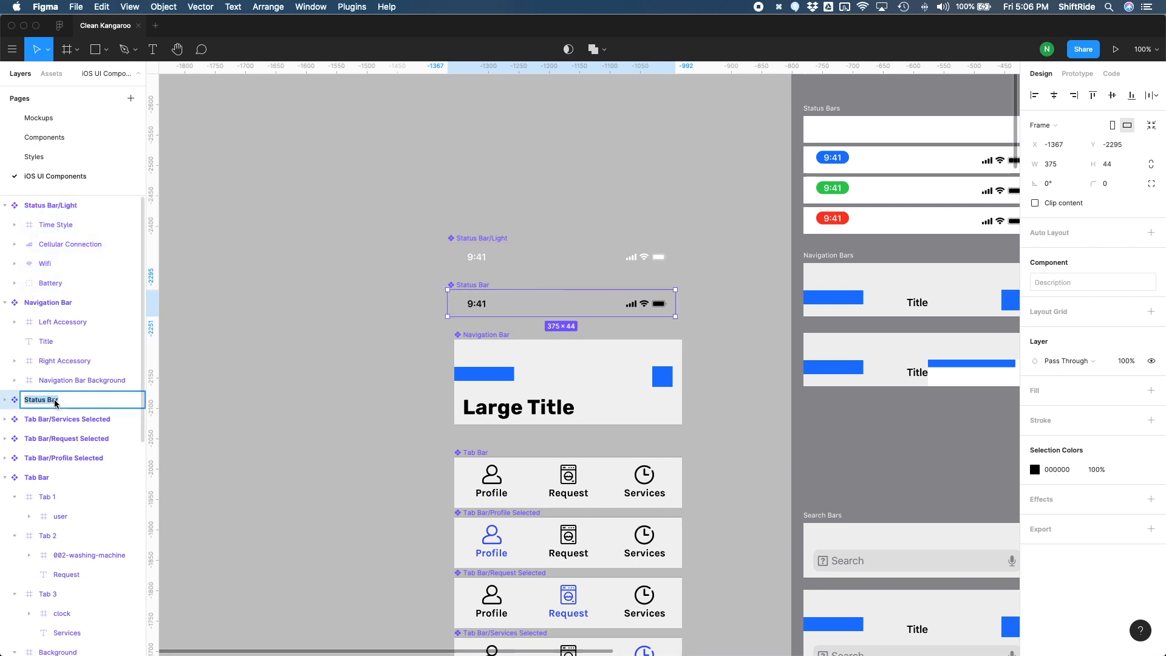
{"action": "key", "text": "Right"}
{"action": "type", "text": "/Dark"}
{"action": "key", "text": "Return"}
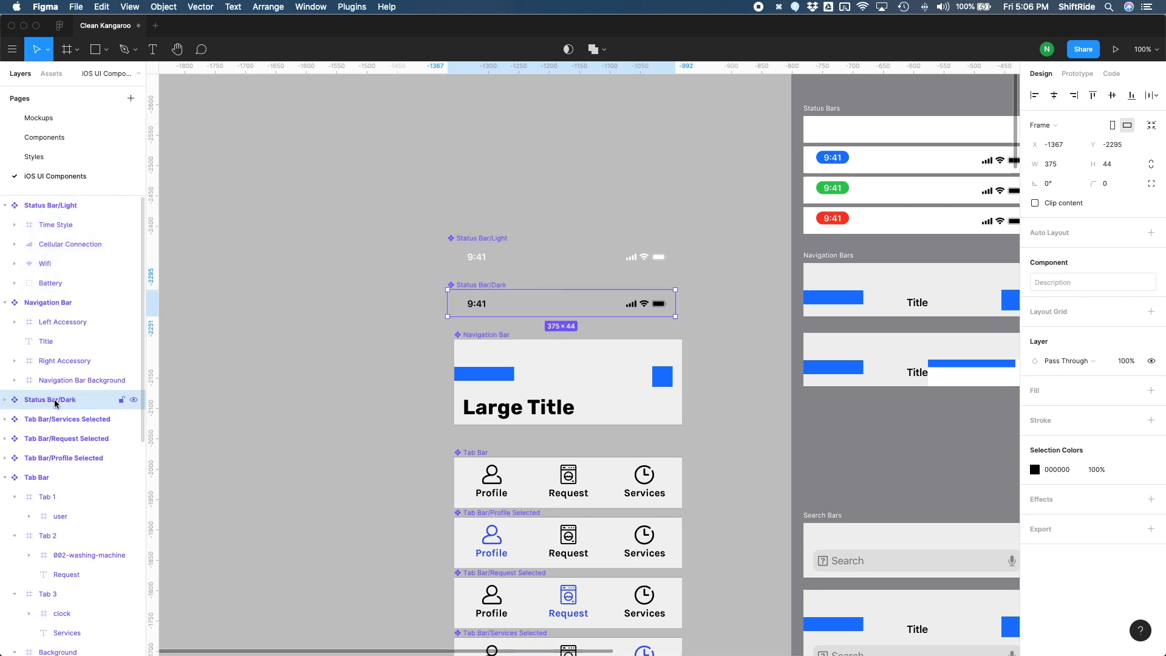
{"action": "left_click", "coordinate": [357, 363]}
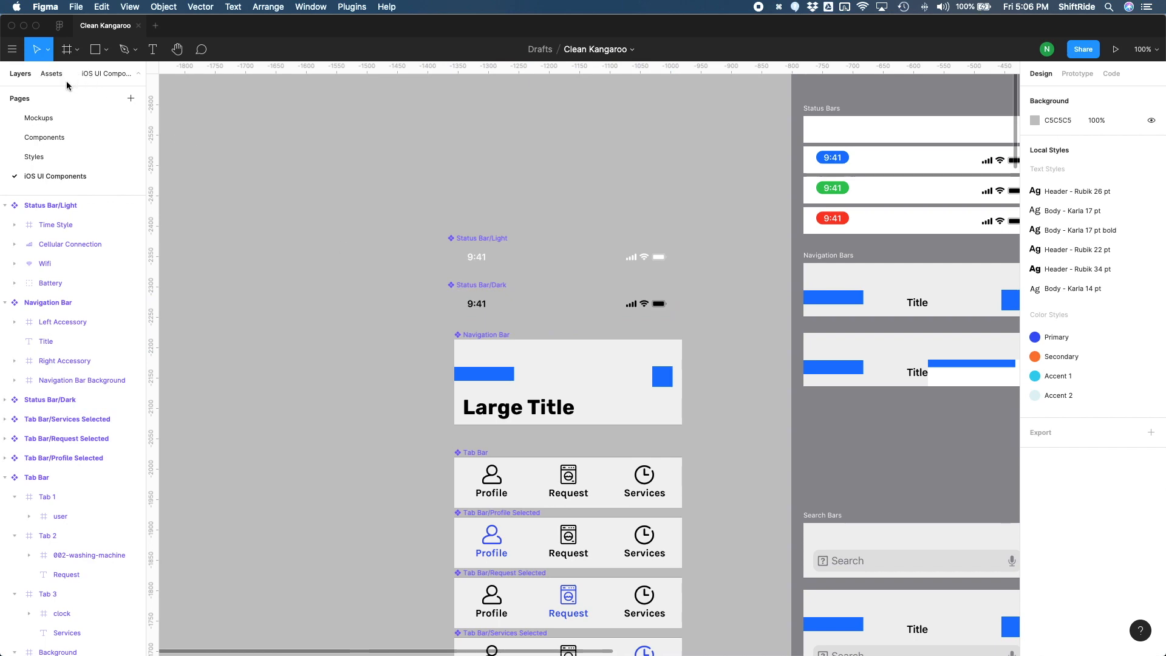
Step: On the Mockups page, switch the Tutorial - Step 1 frame's status bar instance to the Light variant
{"action": "left_click", "coordinate": [56, 119]}
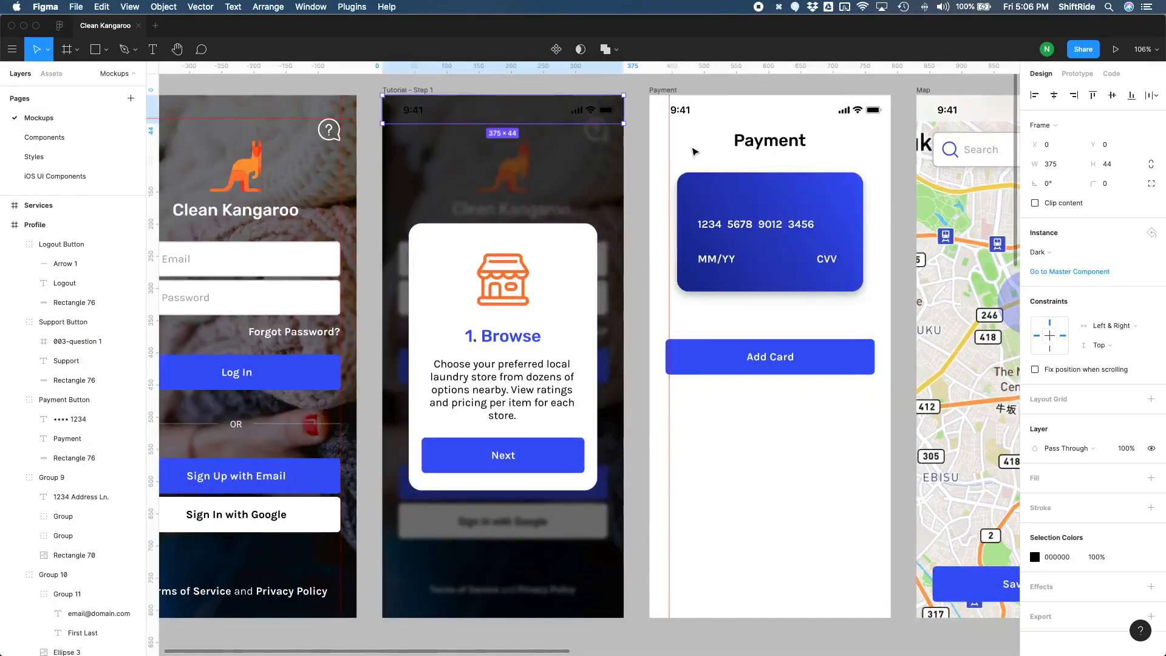
{"action": "left_click", "coordinate": [1038, 252]}
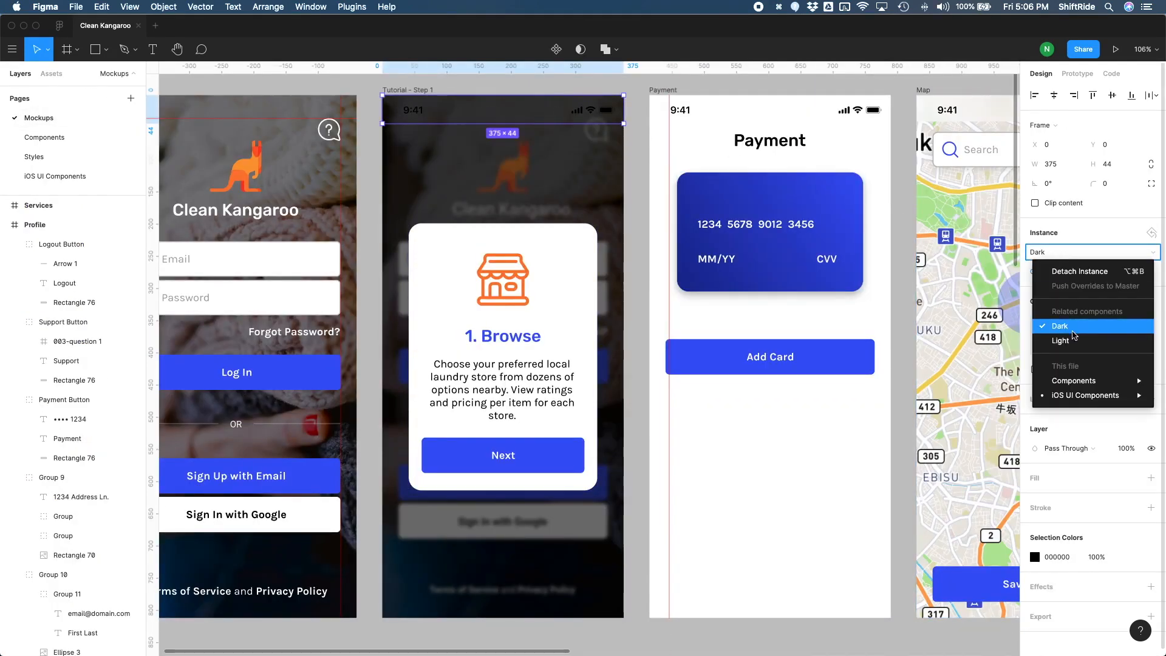
{"action": "left_click", "coordinate": [1070, 344]}
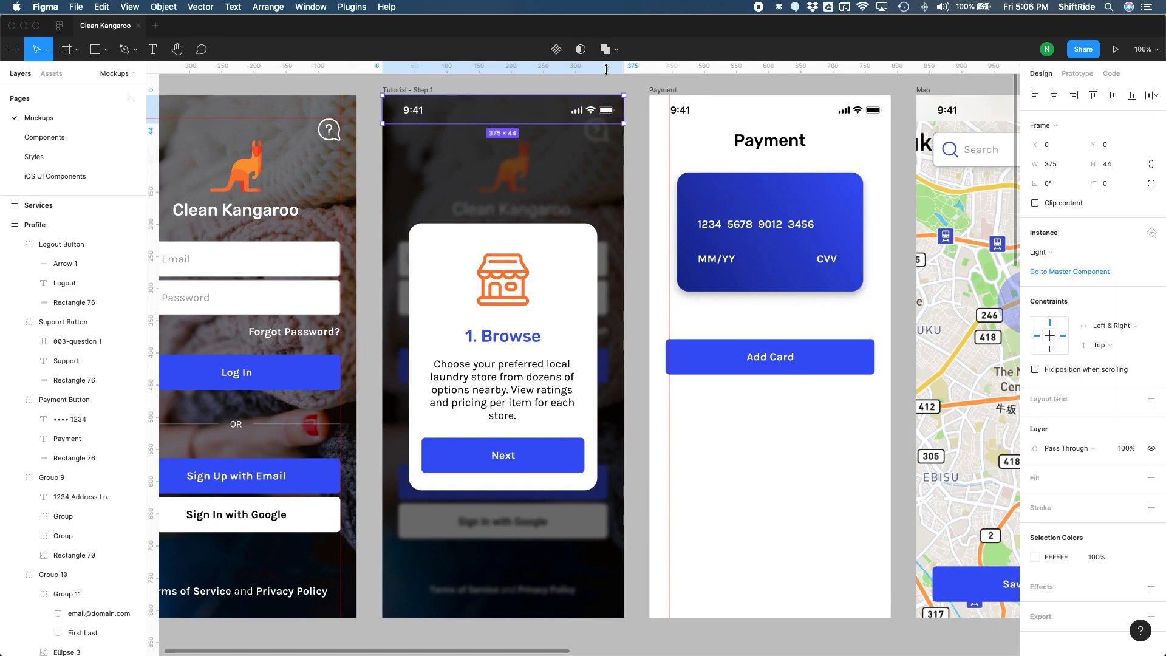
Step: Copy the light status bar from Tutorial - Step 1 into the Log In frame
{"action": "key", "text": "super+c"}
{"action": "scroll", "coordinate": [365, 103], "scroll_direction": "left", "scroll_amount": 5}
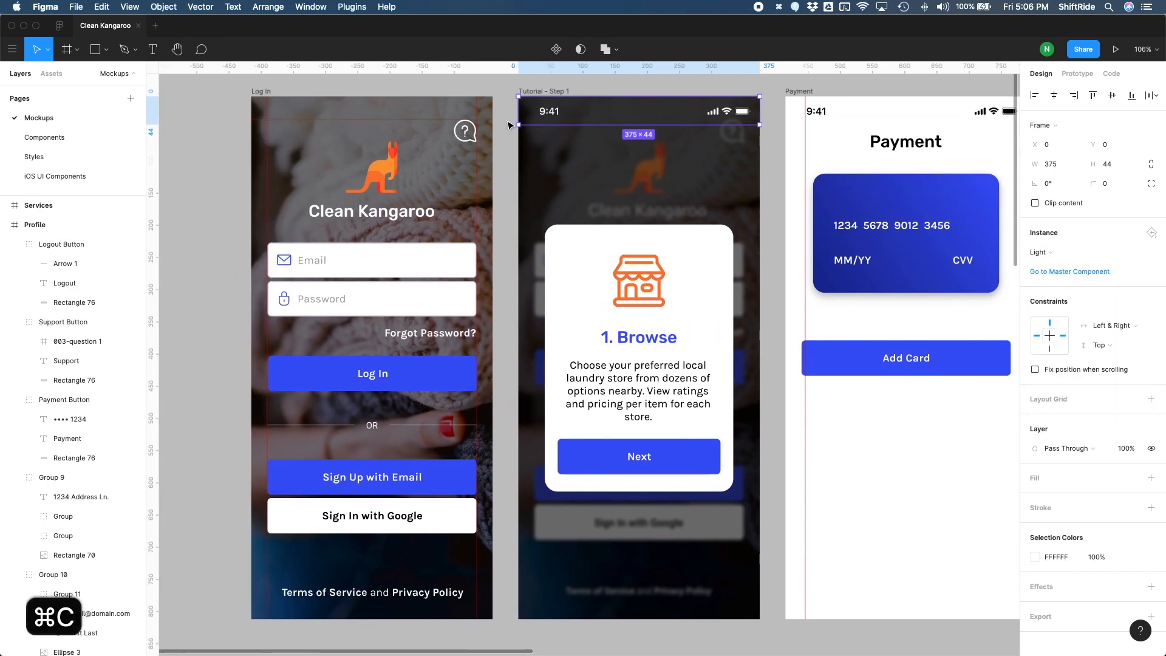
{"action": "left_click", "coordinate": [260, 100]}
{"action": "key", "text": "super+v"}
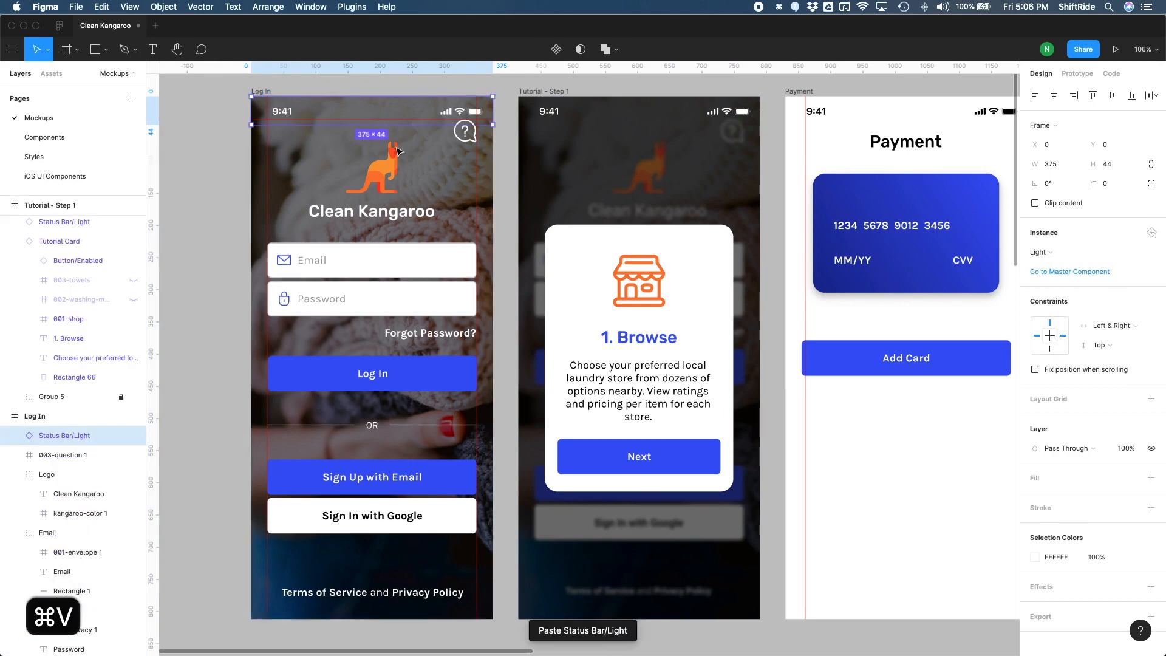
Step: Lower the horizontal guide and the question-mark icon in the Log In frame so they clear the status bar
{"action": "left_click", "coordinate": [466, 138]}
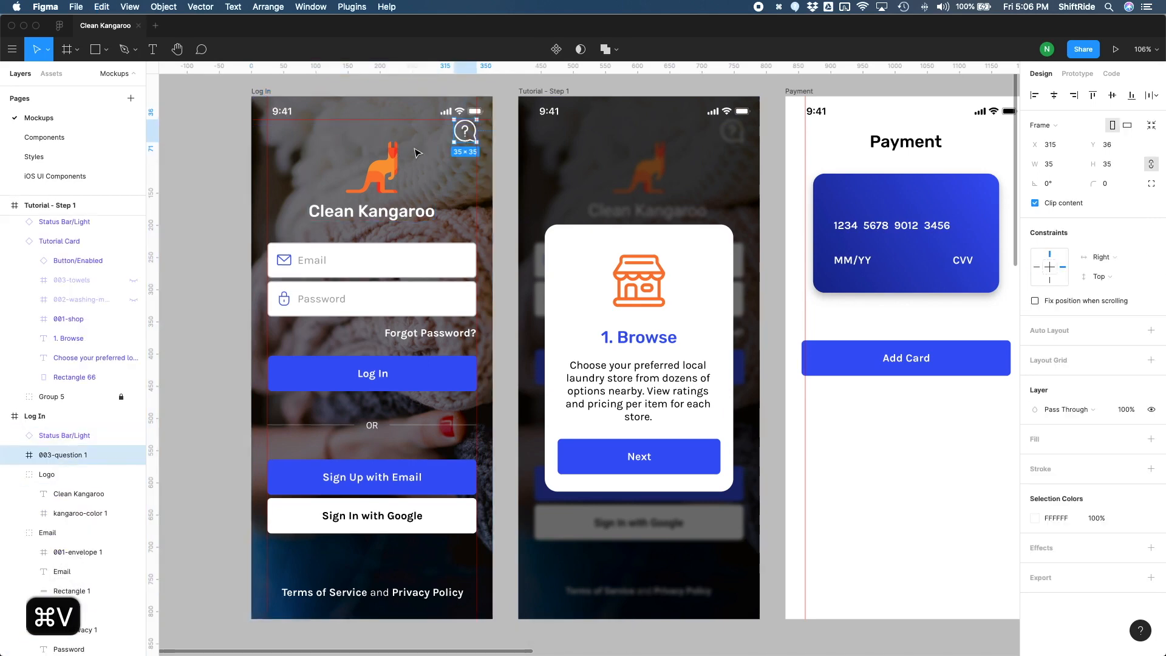
{"action": "left_click_drag", "start_coordinate": [394, 120], "coordinate": [468, 150]}
{"action": "left_click", "coordinate": [508, 150]}
Step: Move the Log In frame's logo and its Email and Password fields down by about 10 px
{"action": "left_click", "coordinate": [378, 182]}
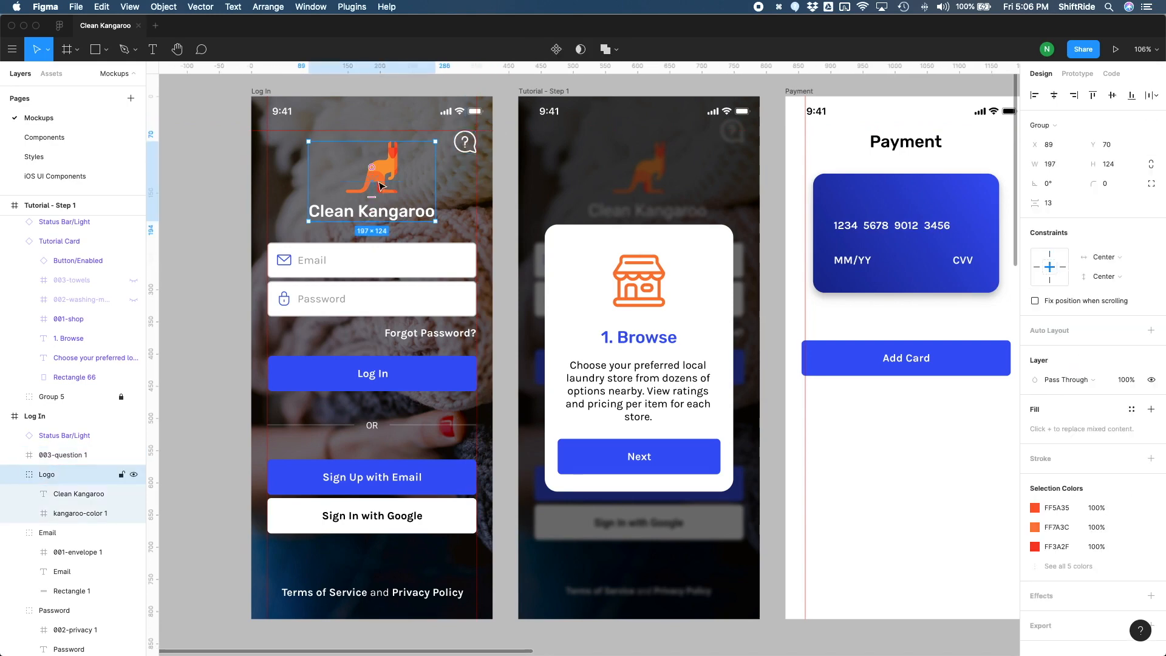
{"action": "left_click_drag", "start_coordinate": [378, 185], "coordinate": [376, 206]}
{"action": "left_click", "coordinate": [385, 277]}
{"action": "left_click", "coordinate": [395, 305], "text": "shift"}
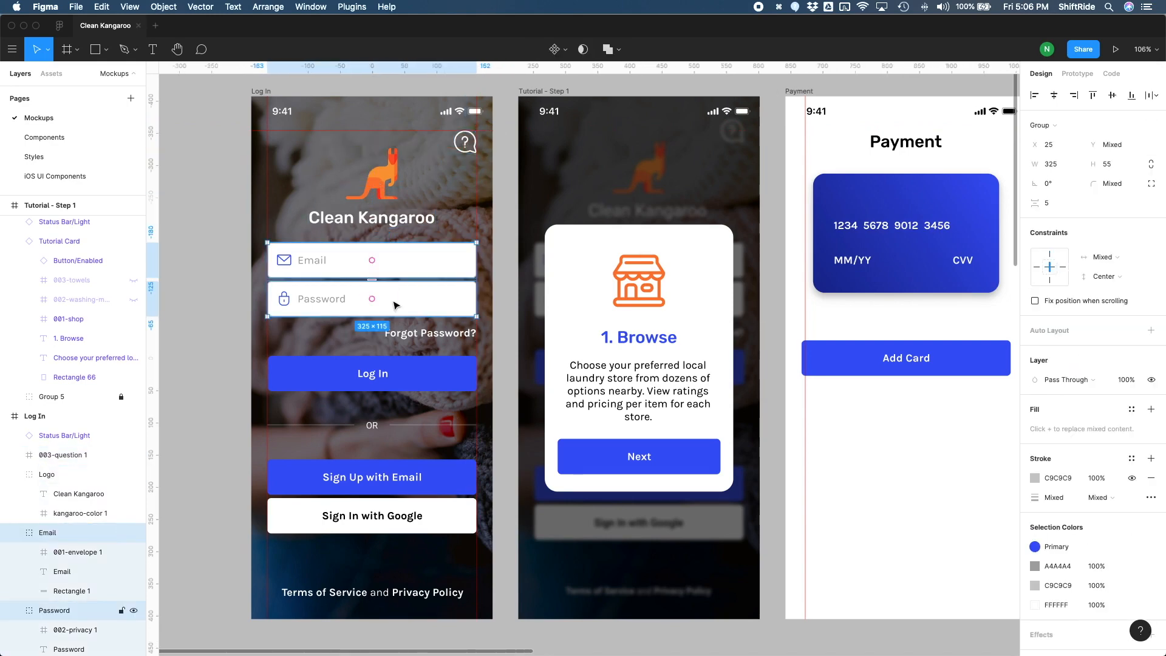
{"action": "left_click_drag", "start_coordinate": [394, 305], "coordinate": [433, 365]}
Step: Move Forgot Password?, the Log In button and the OR divider down by about 10 px, and save the file
{"action": "left_click", "coordinate": [430, 333]}
{"action": "left_click", "coordinate": [432, 361]}
{"action": "left_click_drag", "start_coordinate": [421, 426], "coordinate": [421, 432]}
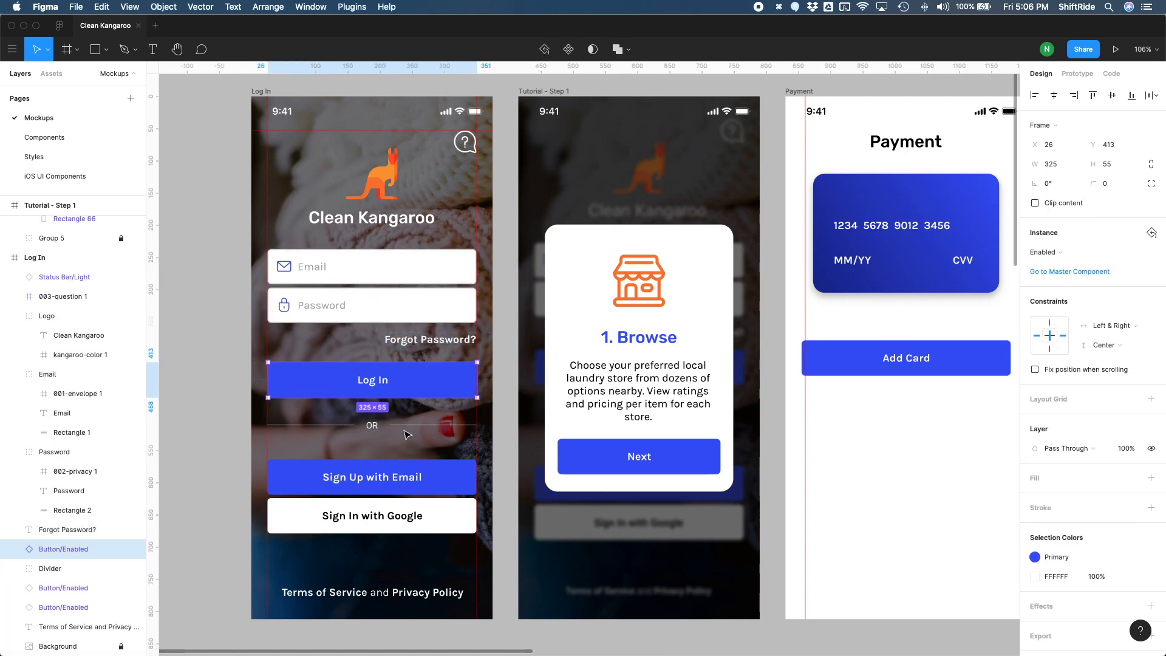
{"action": "left_click", "coordinate": [502, 462]}
{"action": "key", "text": "super+s"}
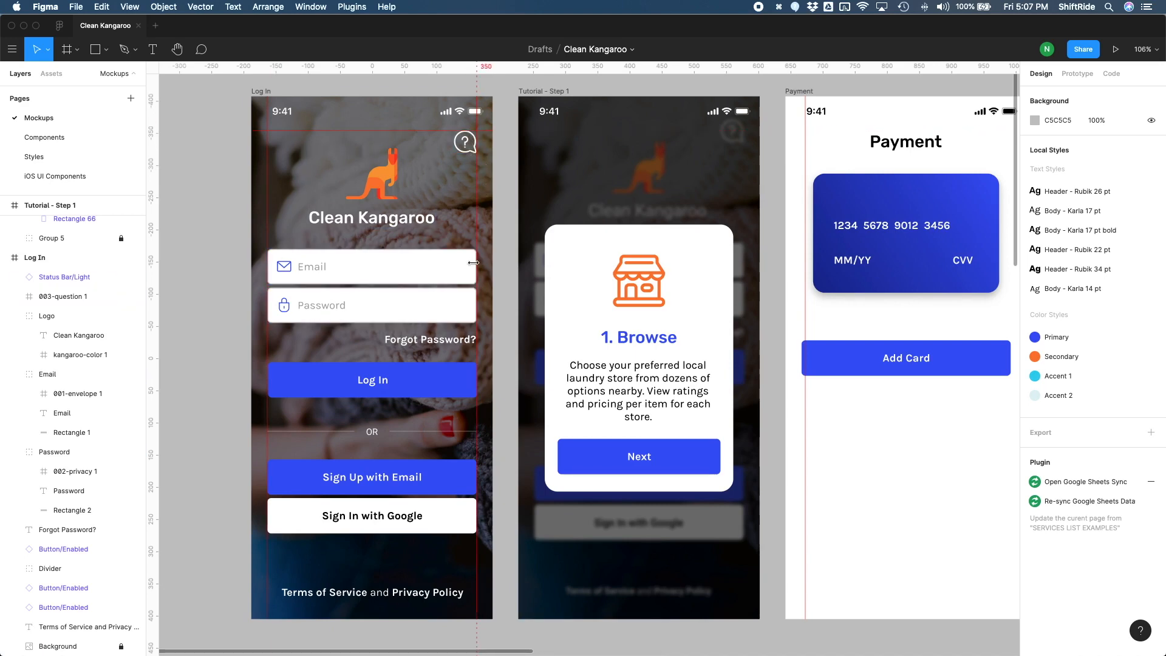
Step: Open app-notes.txt from the Resources folder in Finder and copy its five icon credit lines
{"action": "key", "text": "ctrl+Up"}
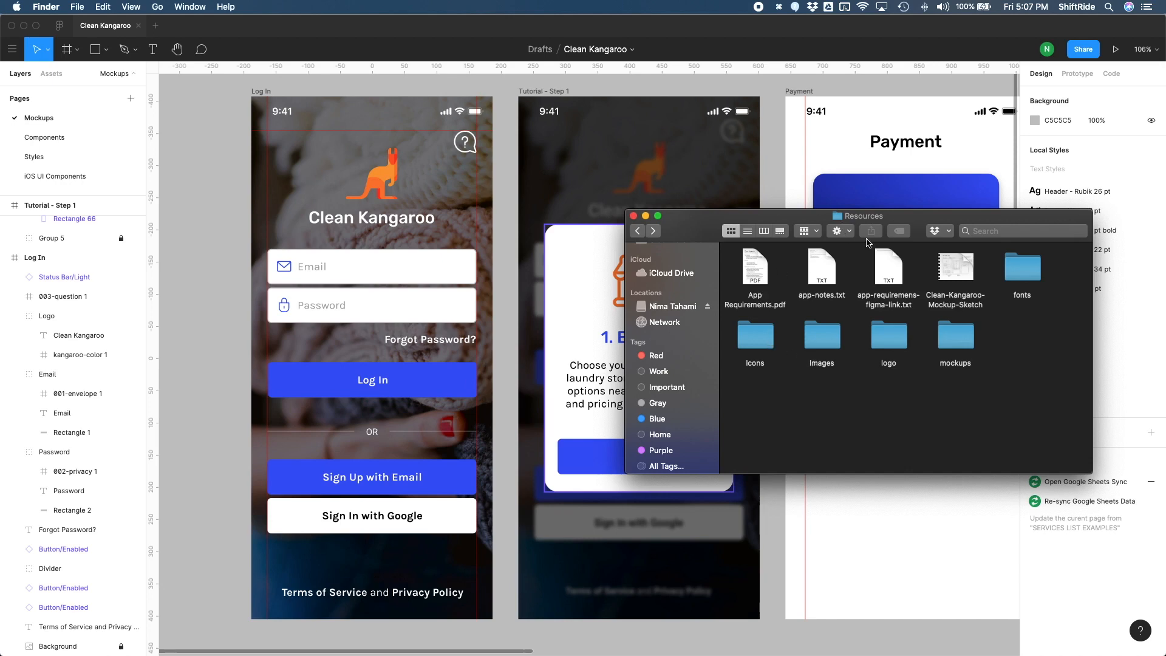
{"action": "left_click", "coordinate": [825, 282]}
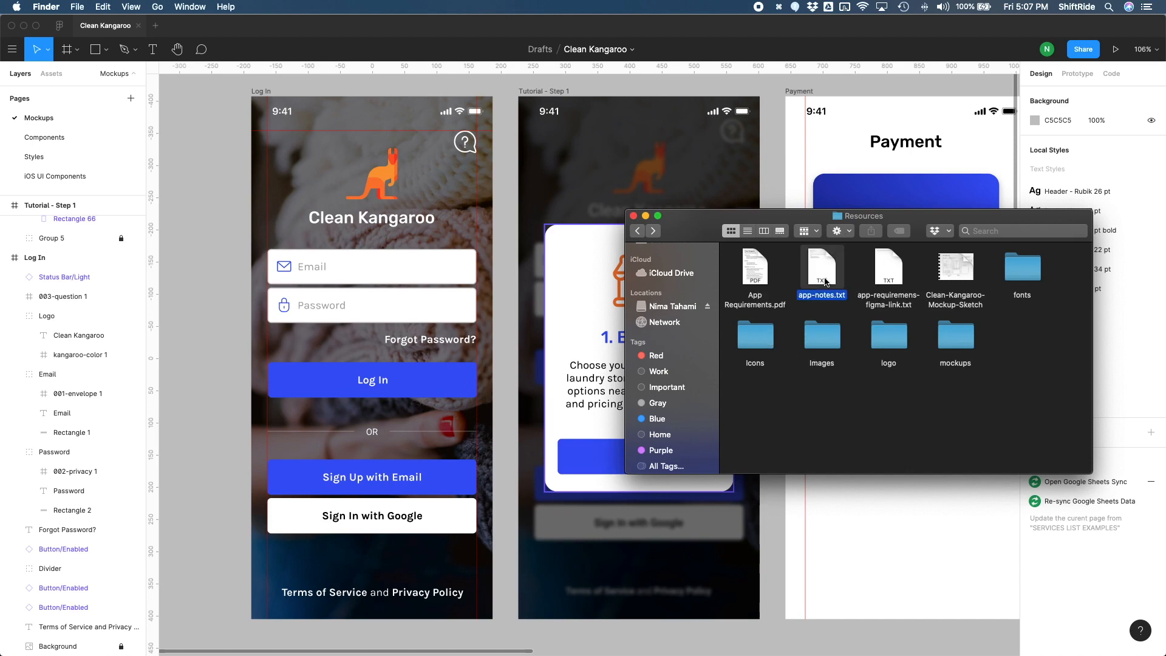
{"action": "double_click", "coordinate": [817, 275]}
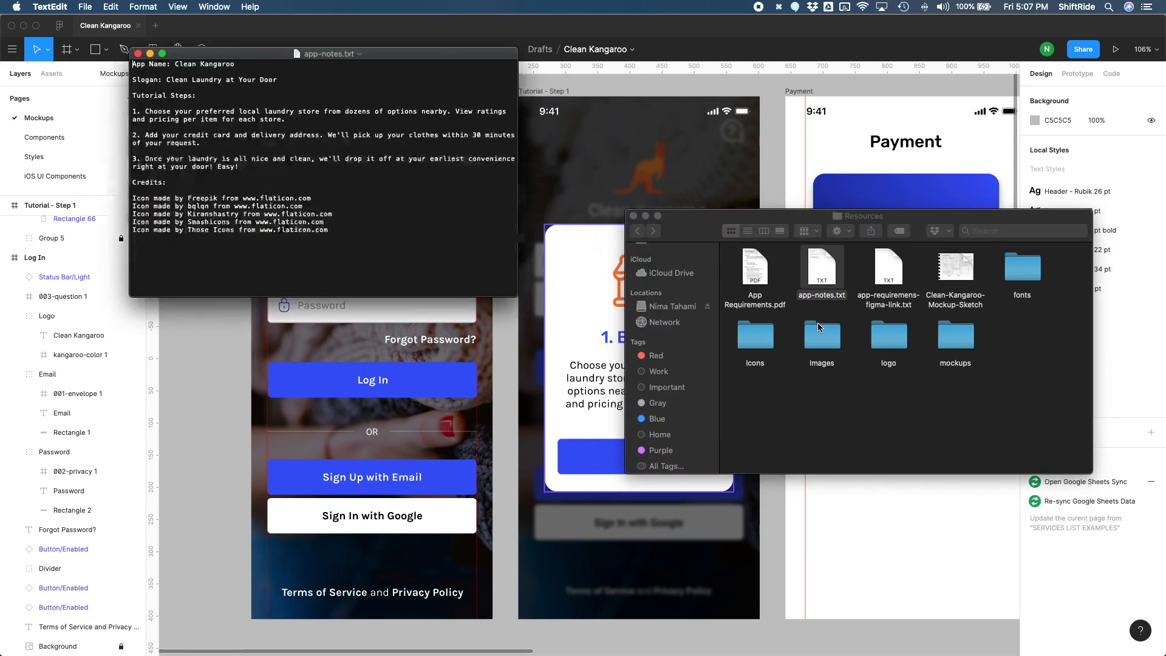
{"action": "left_click_drag", "start_coordinate": [395, 61], "coordinate": [868, 250]}
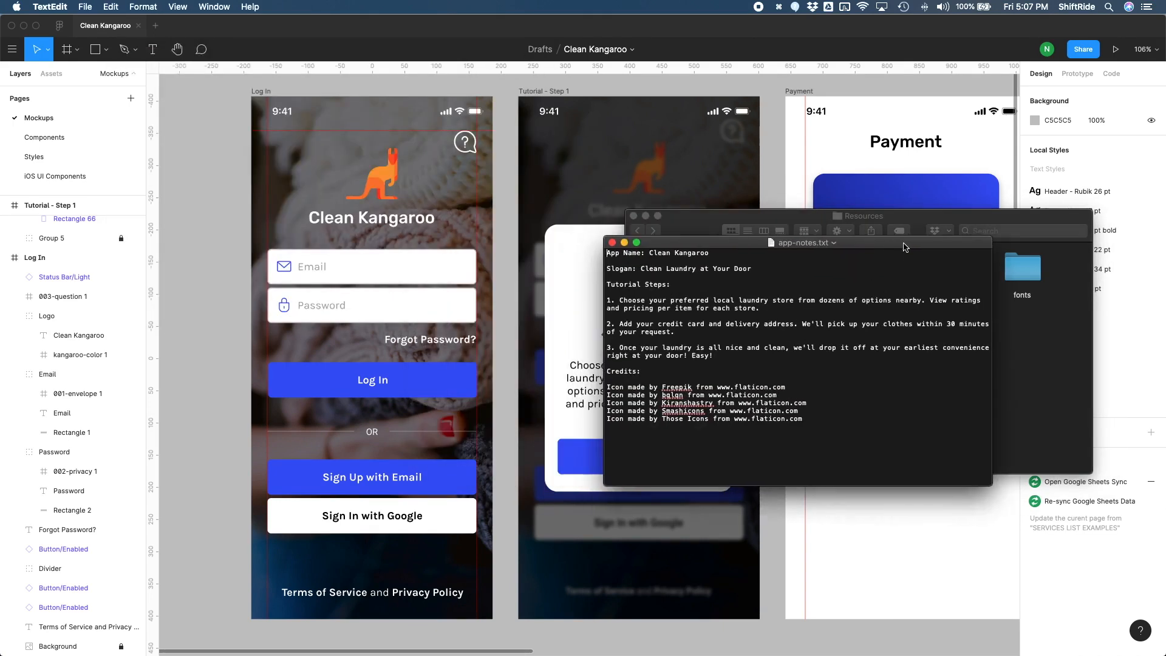
{"action": "left_click_drag", "start_coordinate": [827, 428], "coordinate": [607, 389]}
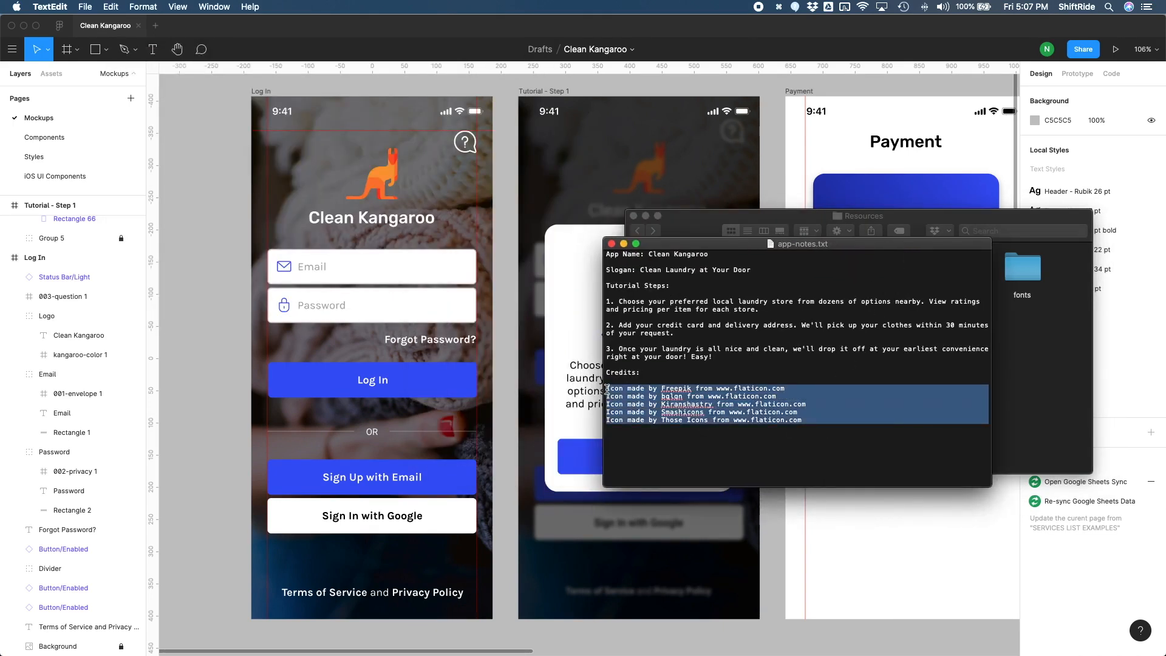
{"action": "key", "text": "super+c"}
Step: Return to Figma, paste the icon credits on the canvas and place them beside Tutorial - Step 2 at X 642, Y 471
{"action": "left_click", "coordinate": [220, 371]}
{"action": "scroll", "coordinate": [225, 385], "scroll_direction": "down", "scroll_amount": 10}
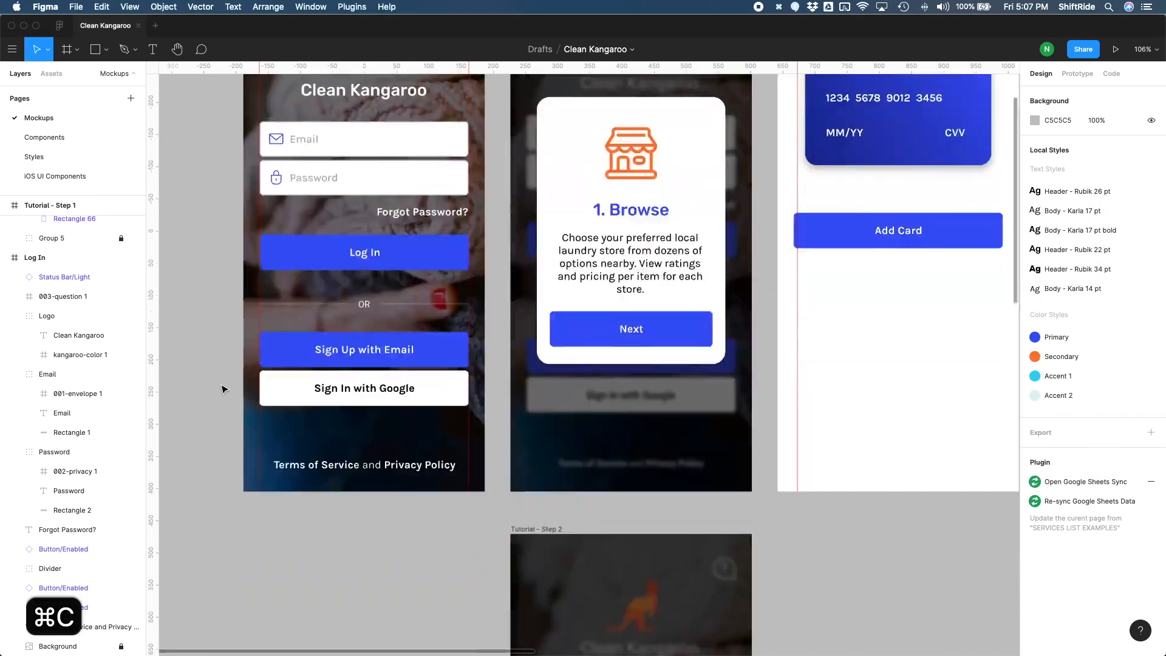
{"action": "scroll", "coordinate": [307, 409], "scroll_direction": "right", "scroll_amount": 4}
{"action": "scroll", "coordinate": [305, 411], "scroll_direction": "right", "scroll_amount": 1}
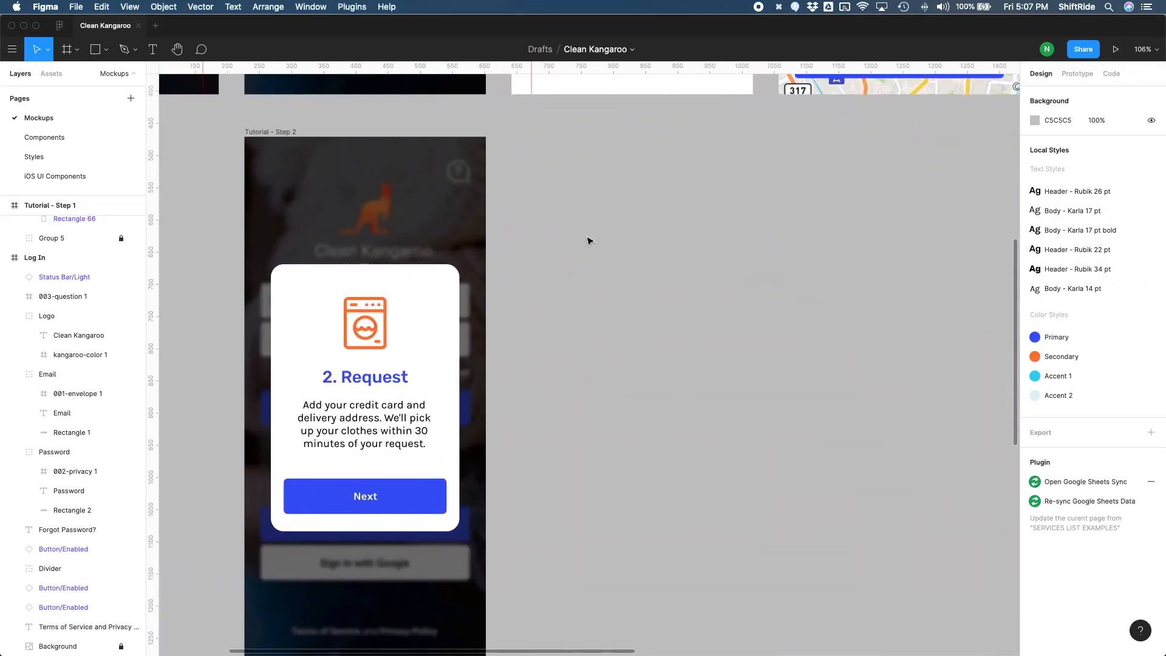
{"action": "key", "text": "super+v"}
{"action": "left_click_drag", "start_coordinate": [662, 364], "coordinate": [713, 173]}
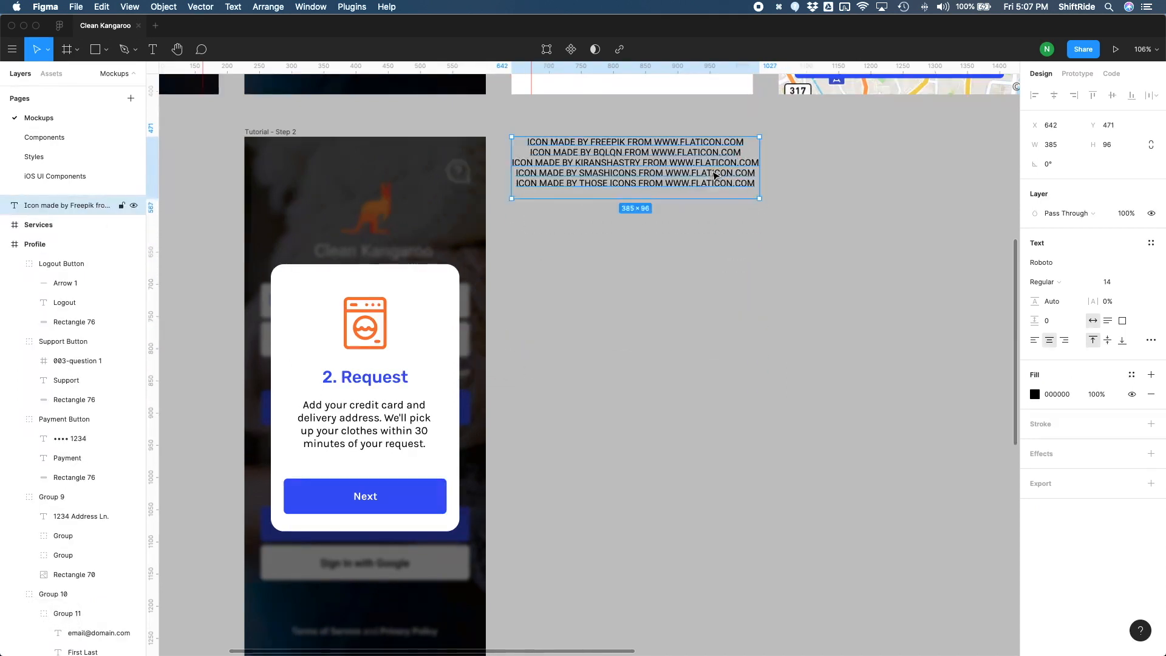
Step: Left-align the icon credits text and set its letter case to lowercase
{"action": "left_click", "coordinate": [1034, 340]}
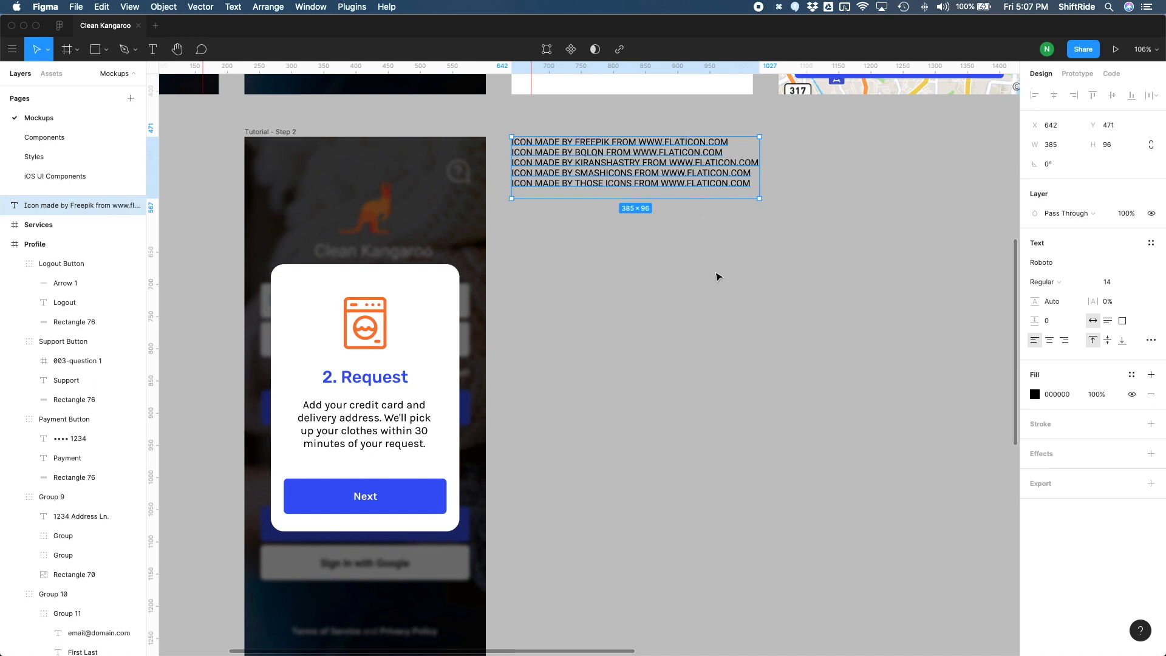
{"action": "scroll", "coordinate": [716, 277], "scroll_direction": "up", "scroll_amount": 3}
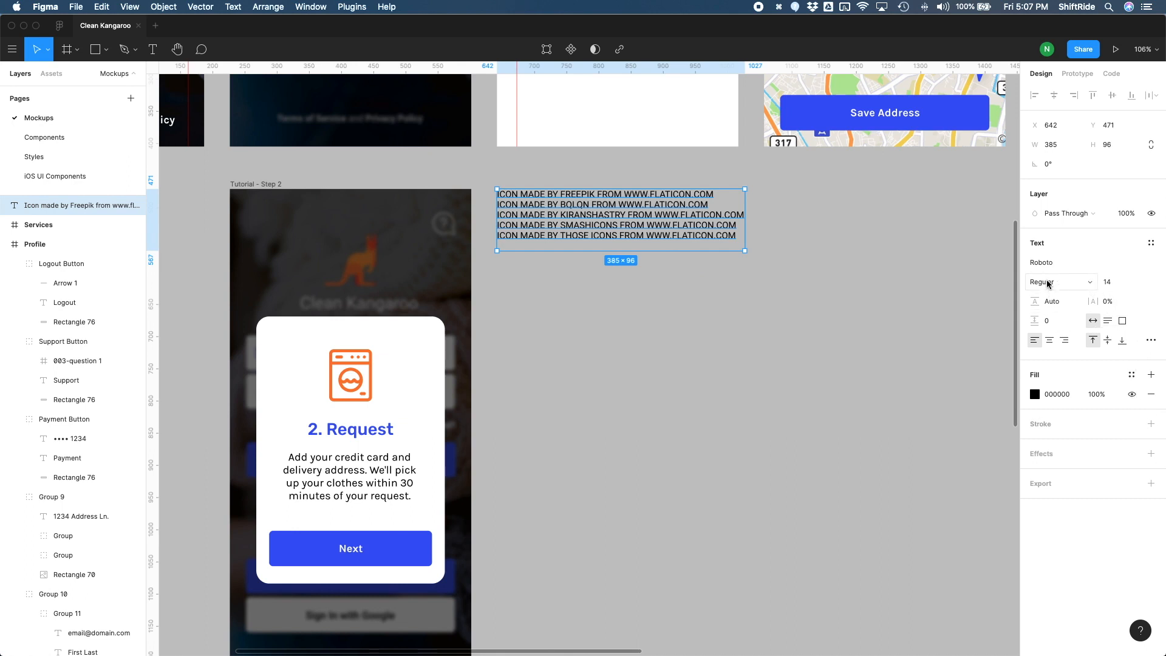
{"action": "left_click", "coordinate": [1150, 341]}
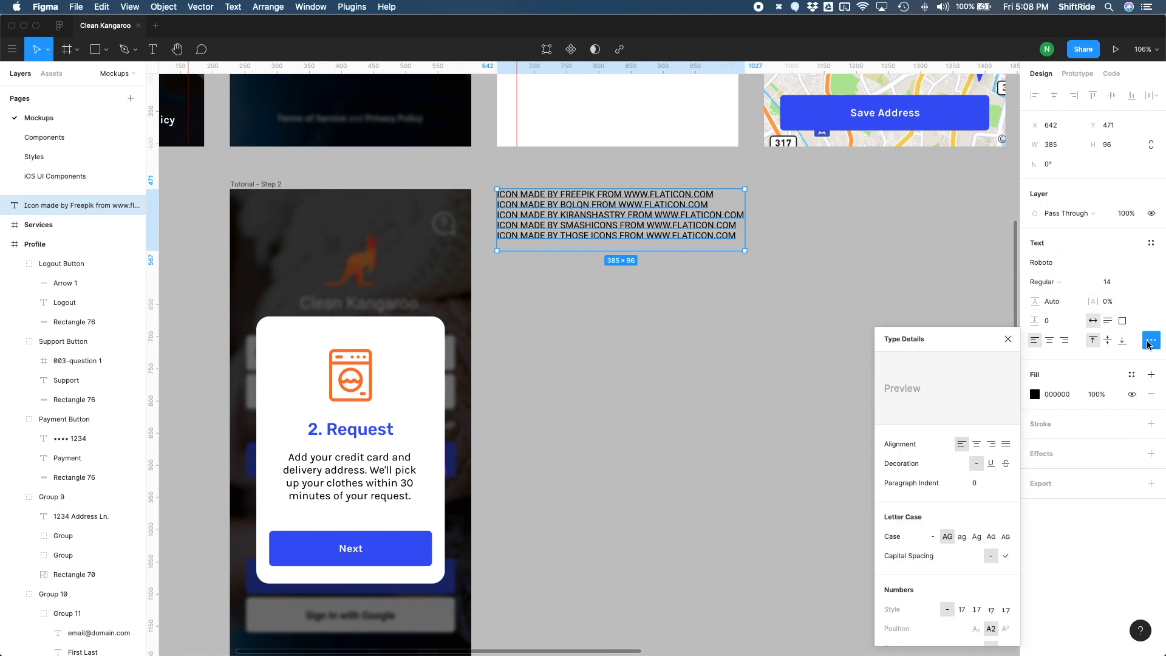
{"action": "scroll", "coordinate": [947, 461], "scroll_direction": "down", "scroll_amount": 2}
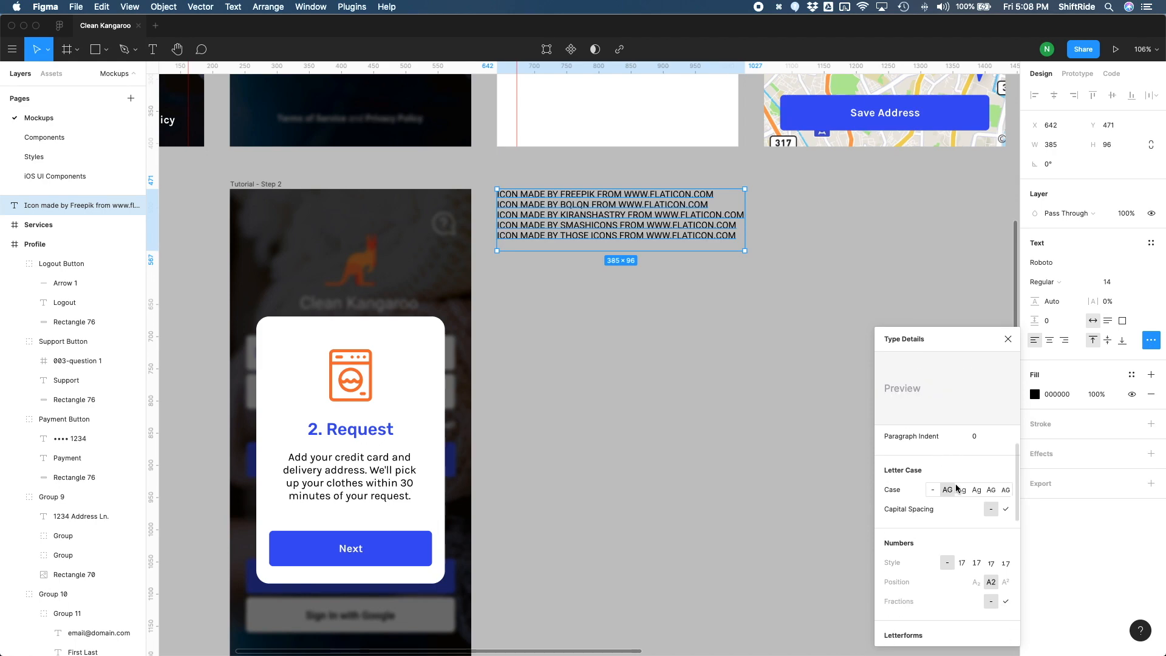
{"action": "left_click", "coordinate": [959, 490]}
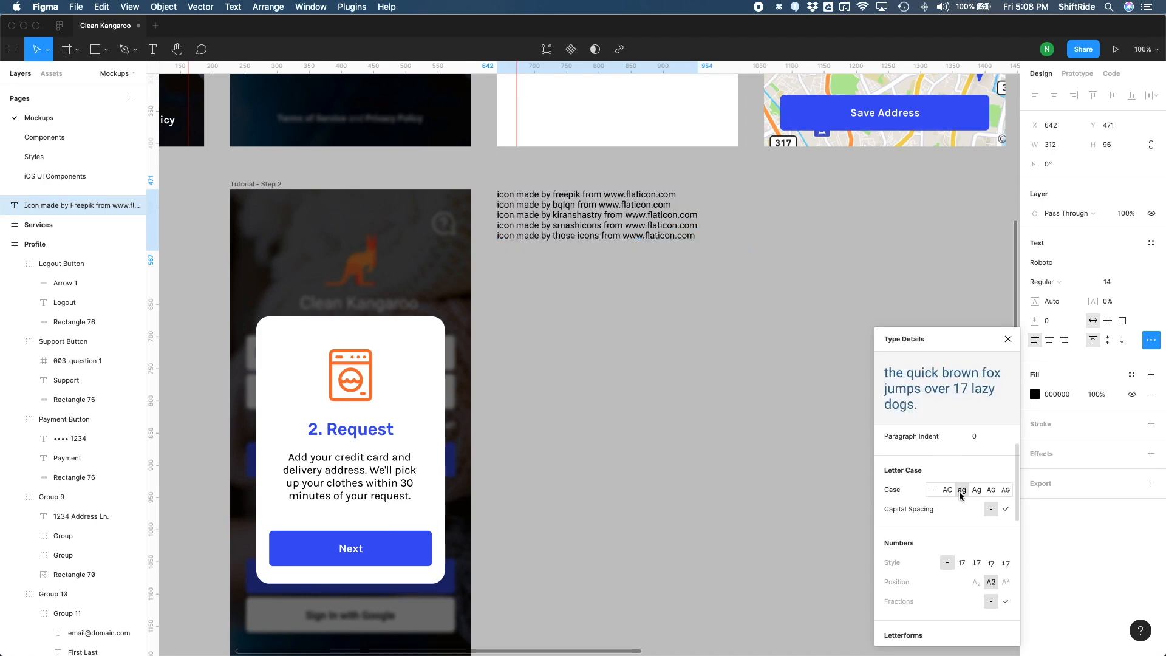
{"action": "left_click", "coordinate": [670, 306]}
Step: Move the credits text down slightly and add a bold "Icon Credits" heading above it at X 642, Y 480
{"action": "scroll", "coordinate": [741, 340], "scroll_direction": "up", "scroll_amount": 3}
{"action": "left_click_drag", "start_coordinate": [625, 353], "coordinate": [625, 375]}
{"action": "key", "text": "Return"}
{"action": "left_click", "coordinate": [531, 334]}
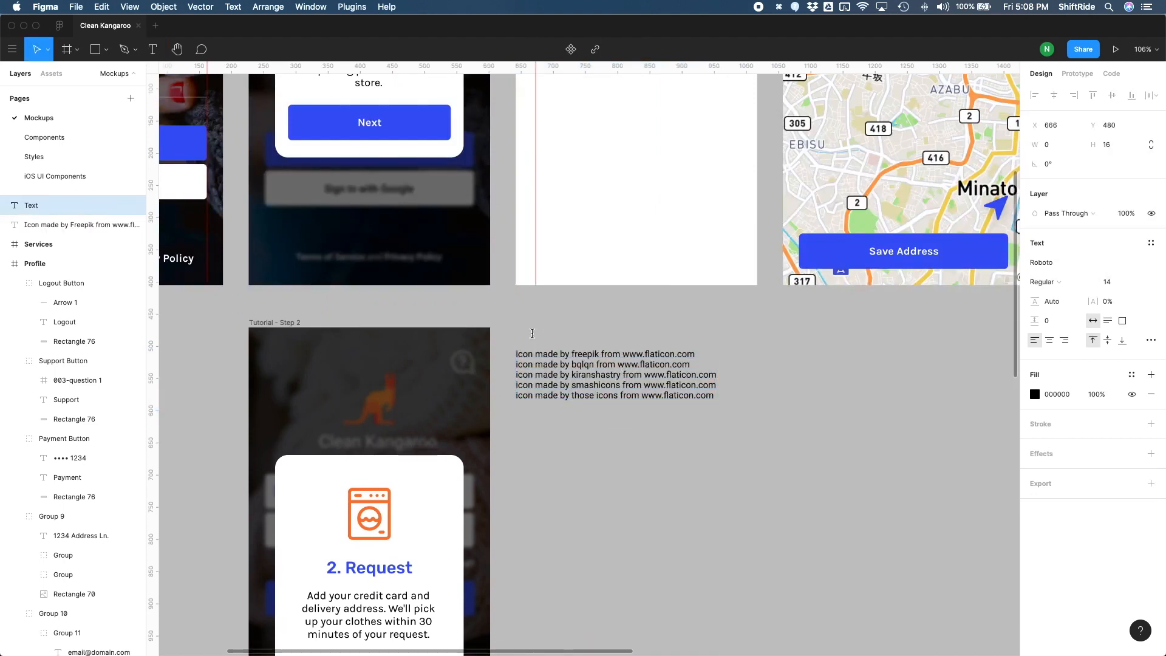
{"action": "type", "text": "Icon Credits"}
{"action": "key", "text": "Escape"}
{"action": "key", "text": "super+b"}
{"action": "left_click_drag", "start_coordinate": [553, 342], "coordinate": [548, 342]}
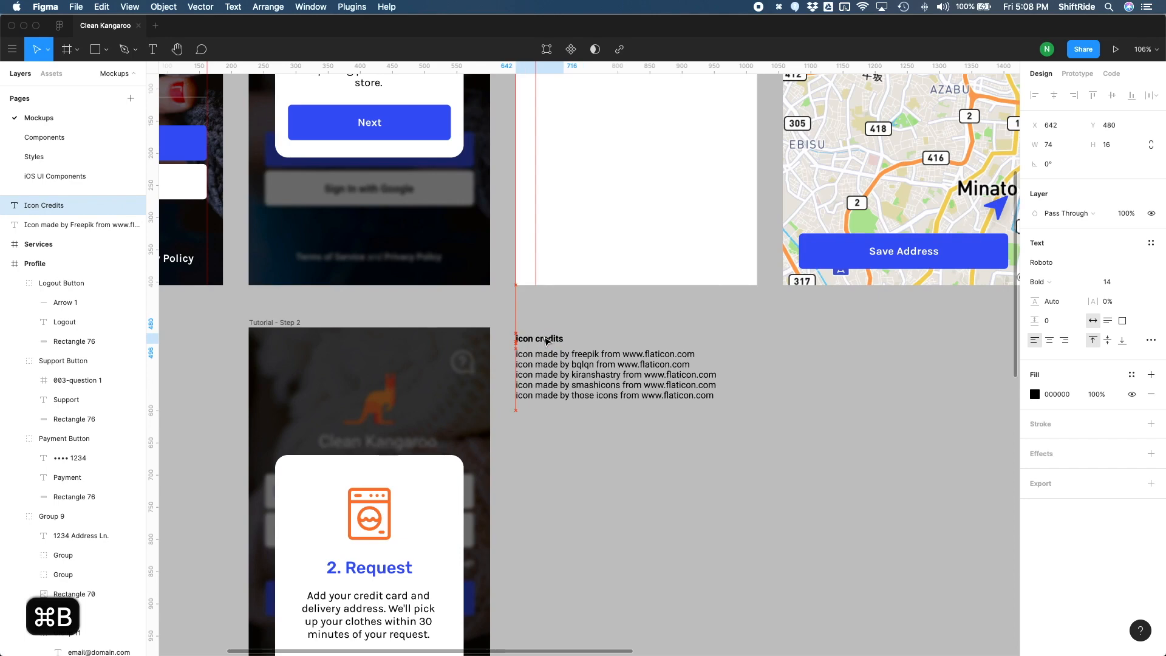
{"action": "left_click", "coordinate": [658, 463]}
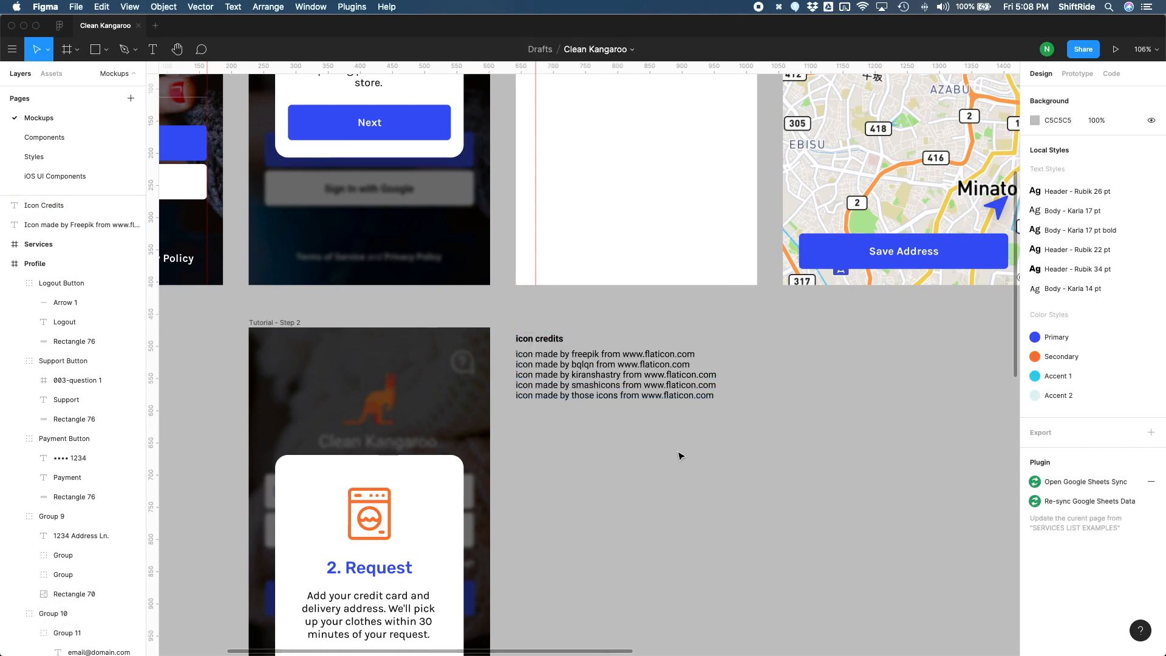
{"action": "left_click_drag", "start_coordinate": [650, 448], "coordinate": [531, 336]}
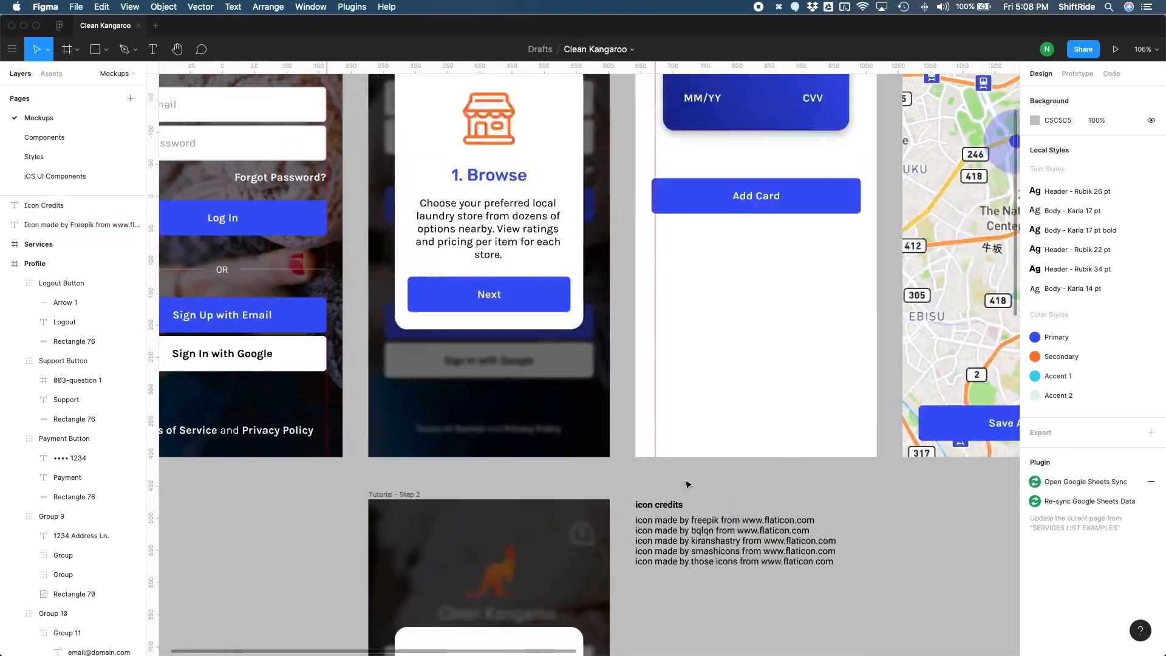
Step: Move the Add Card button in the Payment frame down 30 px to Y 409
{"action": "scroll", "coordinate": [686, 484], "scroll_direction": "up", "scroll_amount": 2}
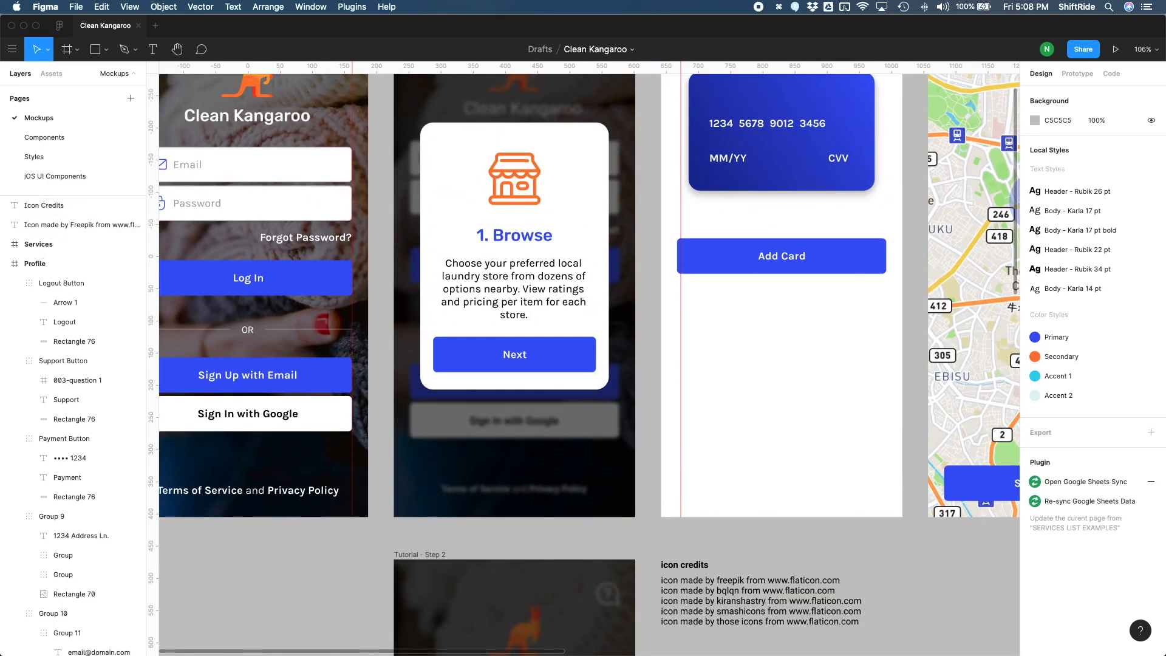
{"action": "scroll", "coordinate": [592, 246], "scroll_direction": "up", "scroll_amount": 3}
{"action": "scroll", "coordinate": [592, 246], "scroll_direction": "right", "scroll_amount": 8}
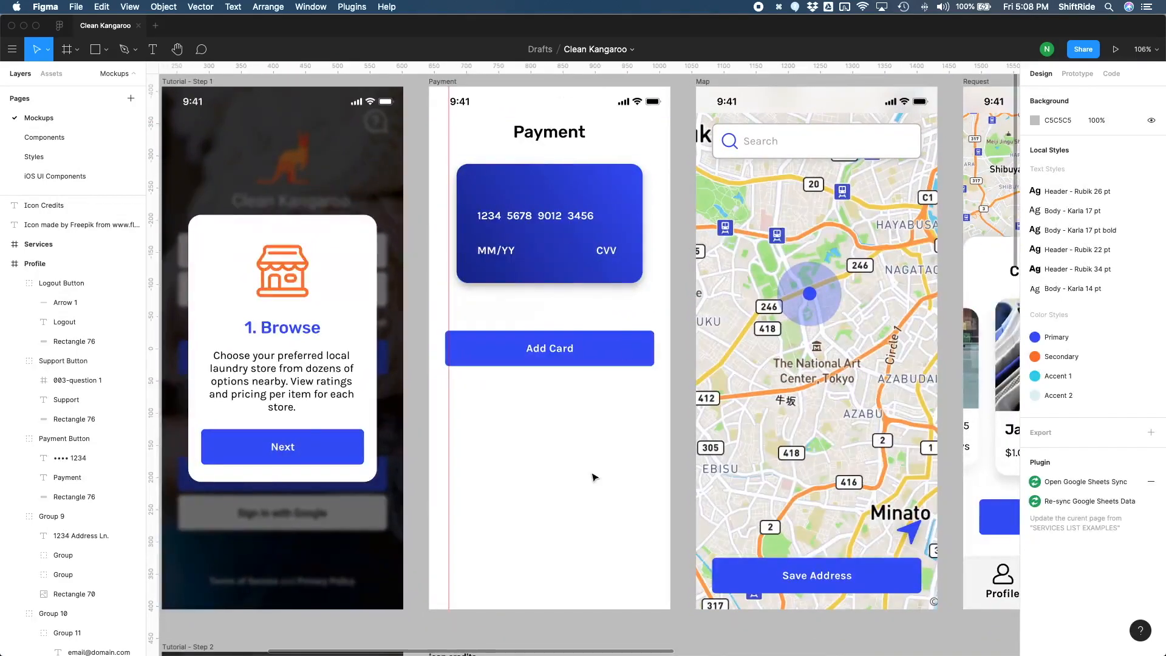
{"action": "left_click", "coordinate": [613, 344]}
{"action": "key", "text": "shift+Down"}
{"action": "key", "text": "shift+Down"}
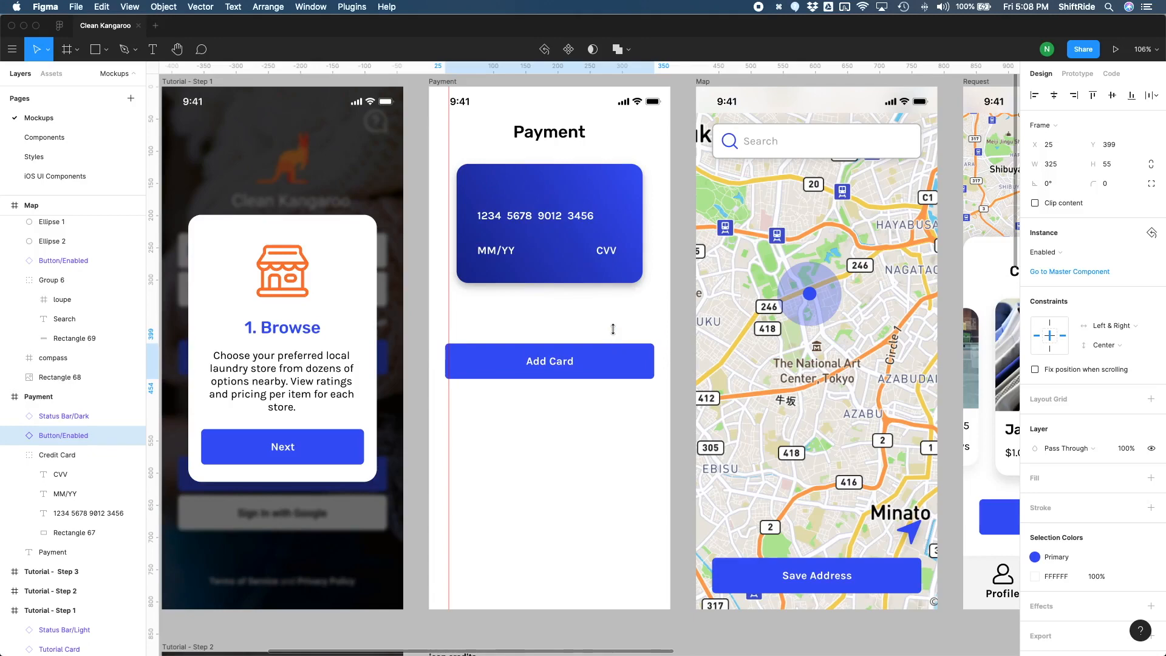
{"action": "key", "text": "shift+Down"}
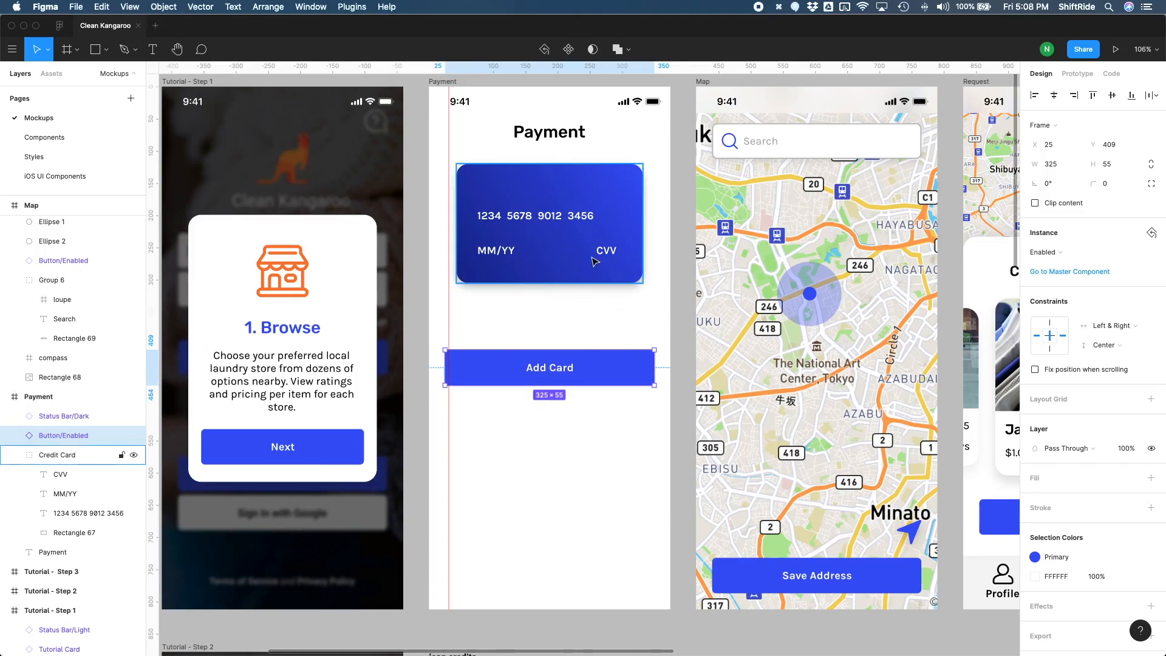
Step: Move the credit card group in the Payment frame down 20 px to Y 140
{"action": "left_click", "coordinate": [610, 274]}
{"action": "key", "text": "shift+Down"}
{"action": "key", "text": "shift+Down"}
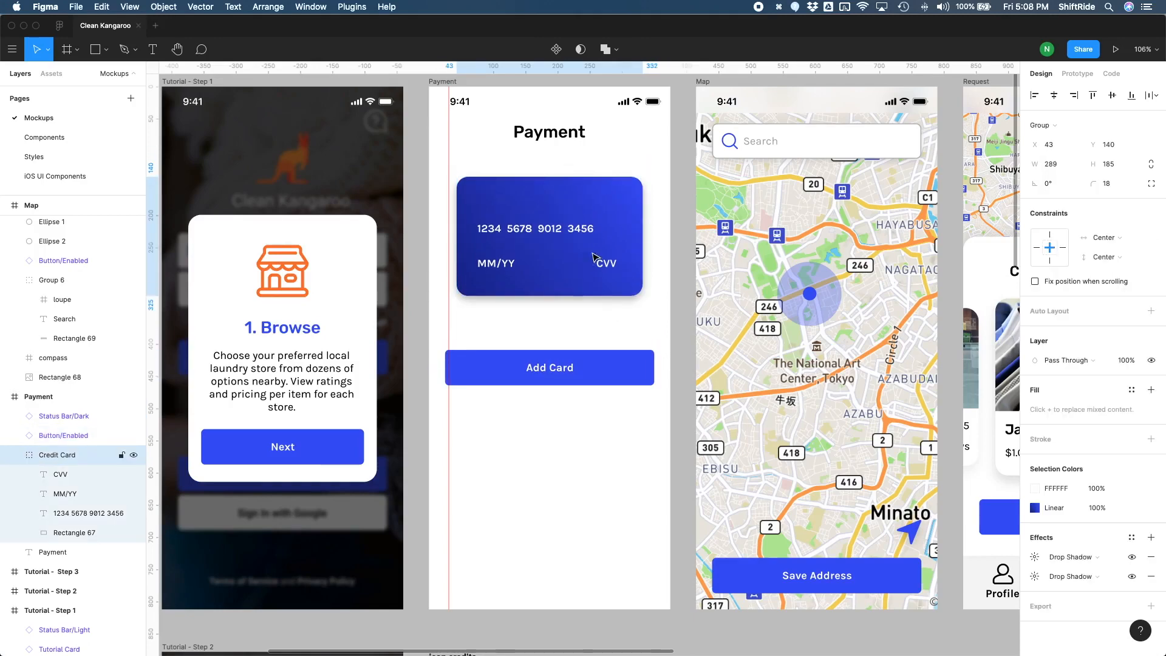
Step: Add the text "Please add a credit card for your account" in the Payment frame, between the title and the credit card
{"action": "left_click", "coordinate": [548, 160]}
{"action": "key", "text": "t"}
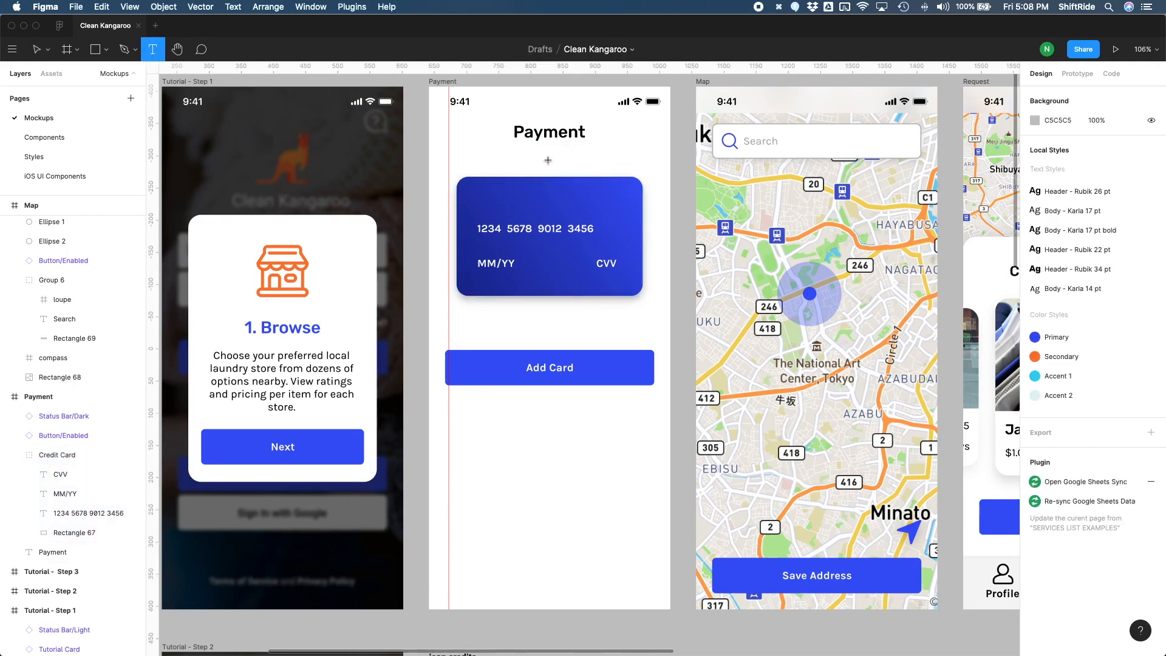
{"action": "left_click", "coordinate": [548, 161]}
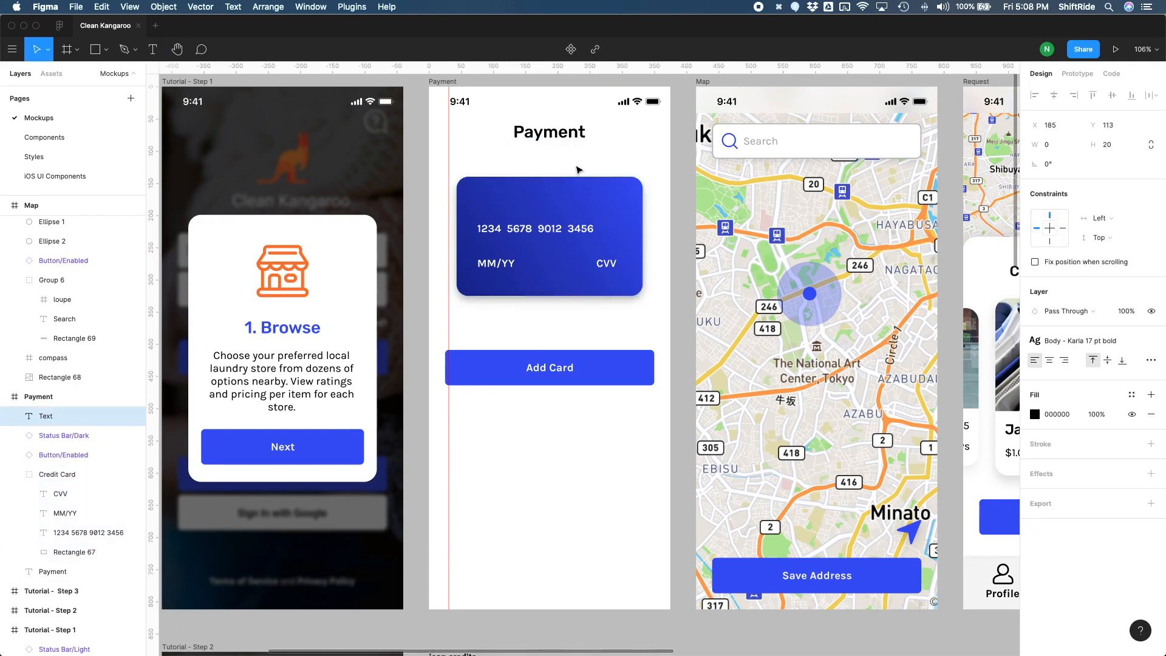
{"action": "type", "text": "Please add a"}
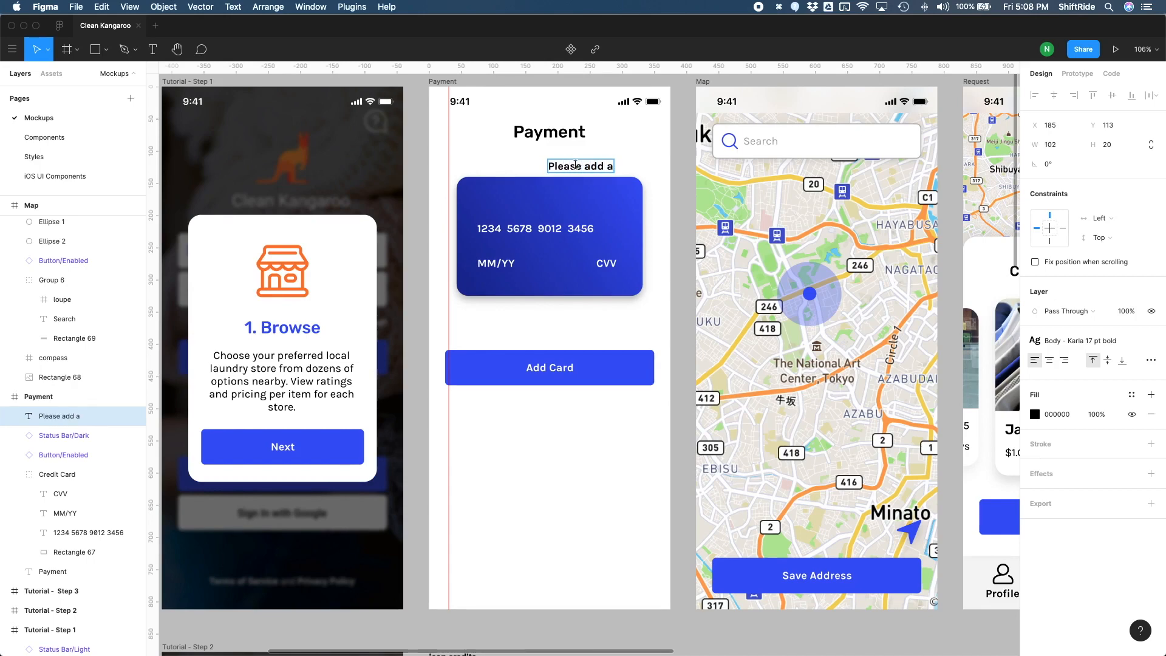
{"action": "type", "text": " credit card for your account"}
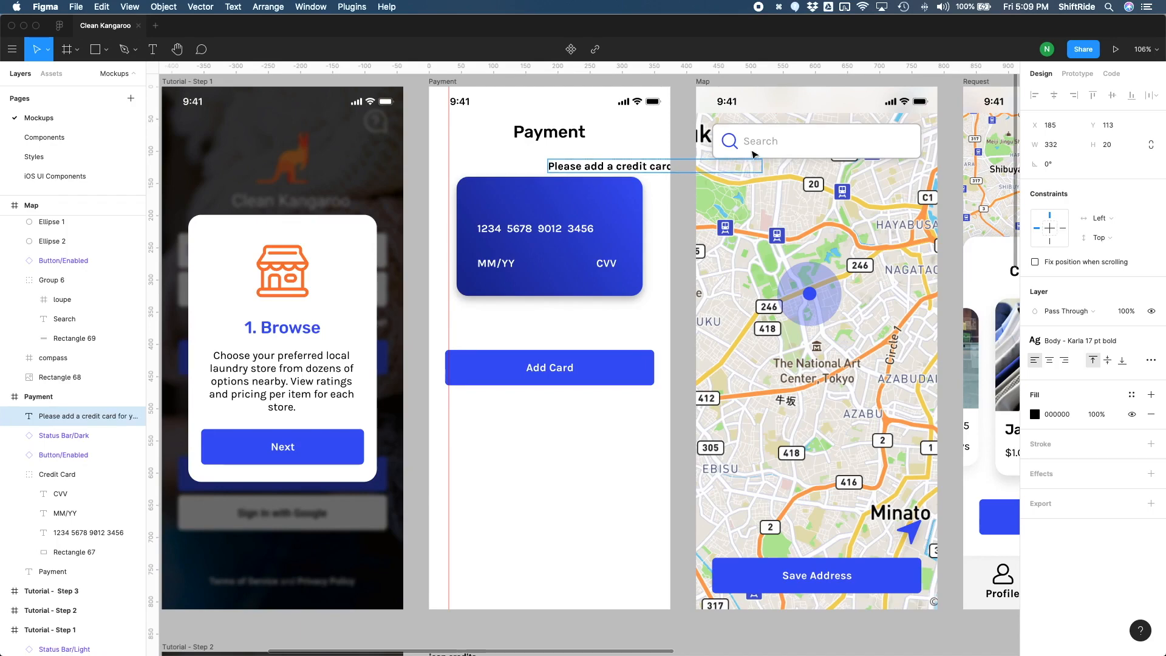
{"action": "key", "text": "Escape"}
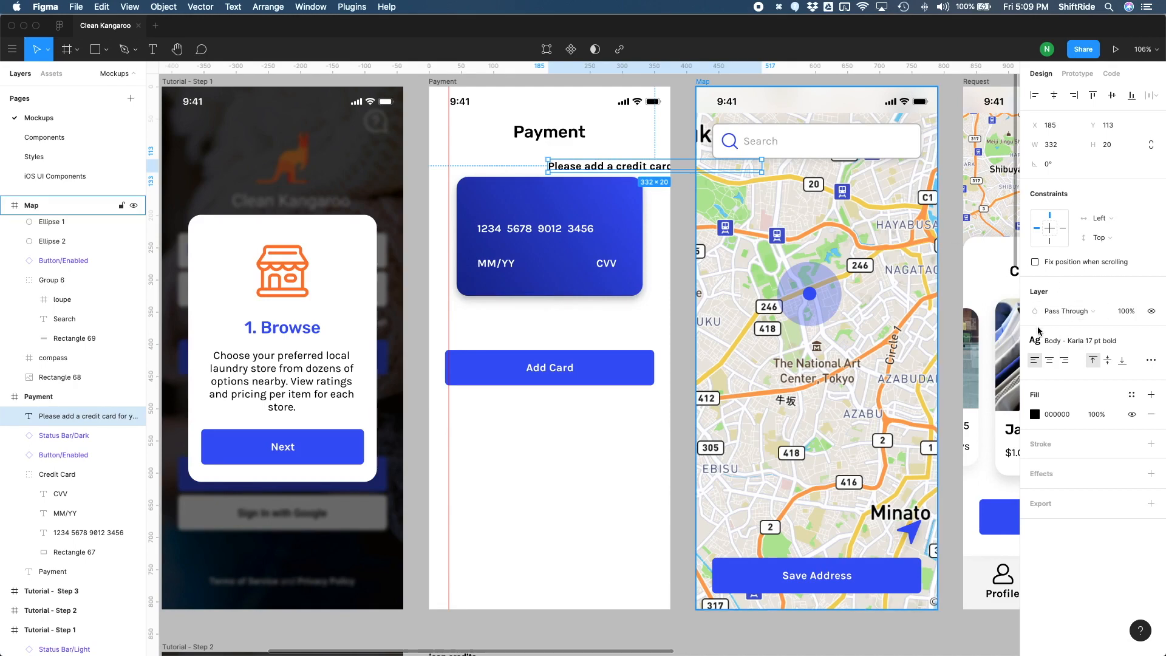
Step: Give the prompt text a fixed-size box at X 25, Y 103, and make it 325 px wide
{"action": "left_click", "coordinate": [1152, 361]}
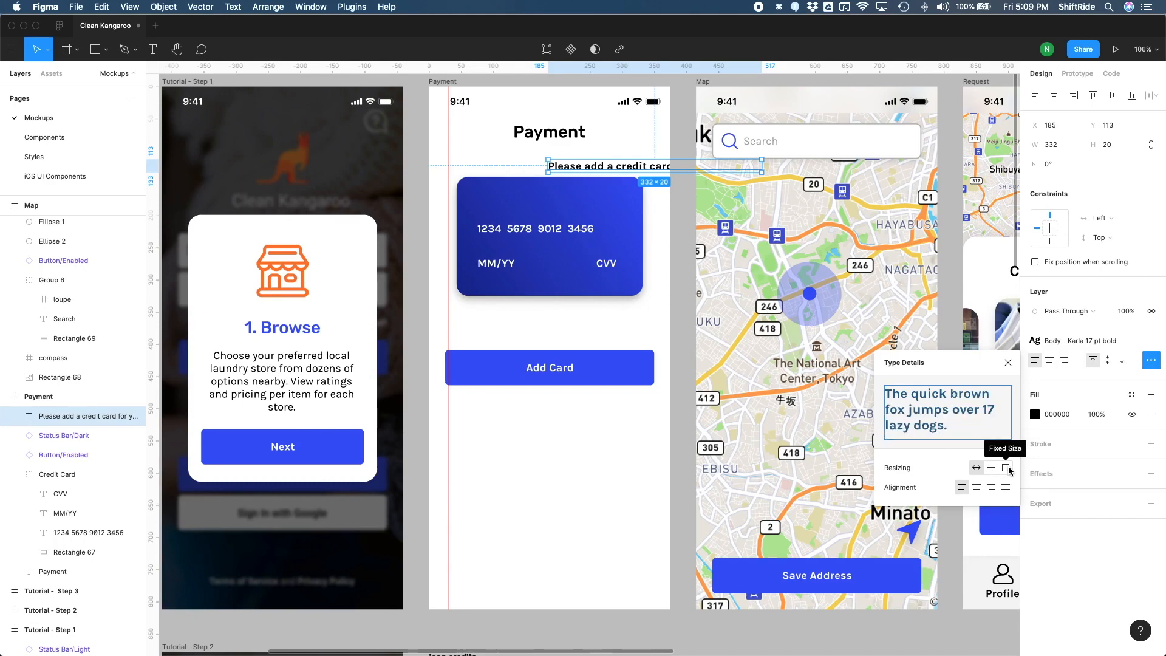
{"action": "key", "text": "super+z"}
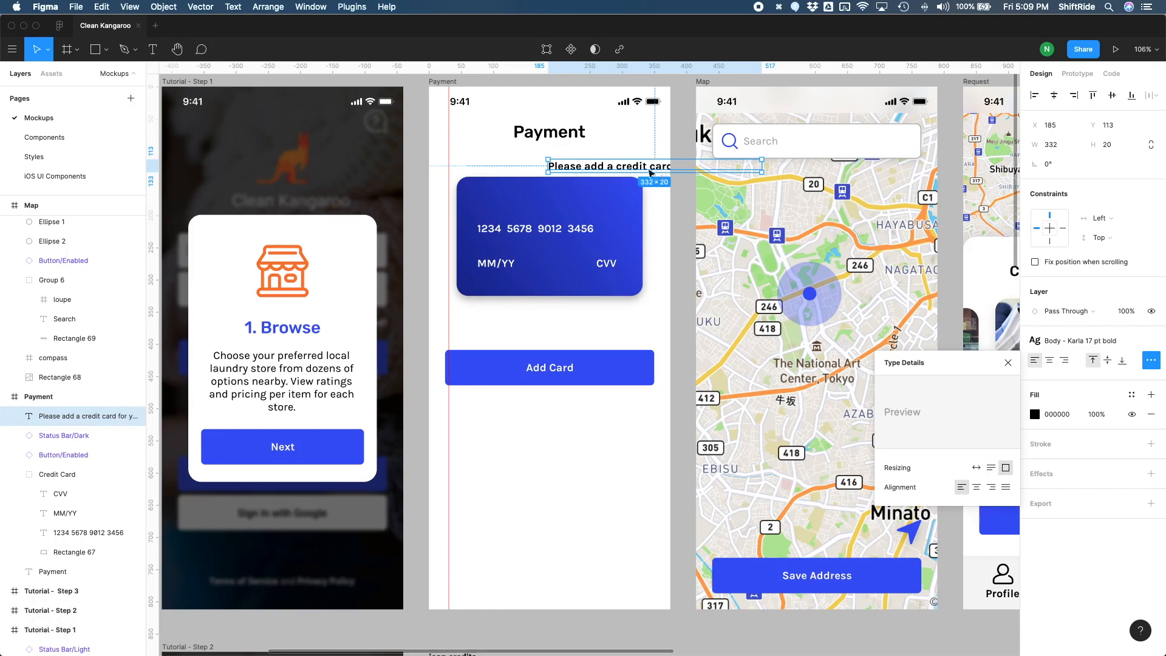
{"action": "left_click_drag", "start_coordinate": [665, 174], "coordinate": [574, 168]}
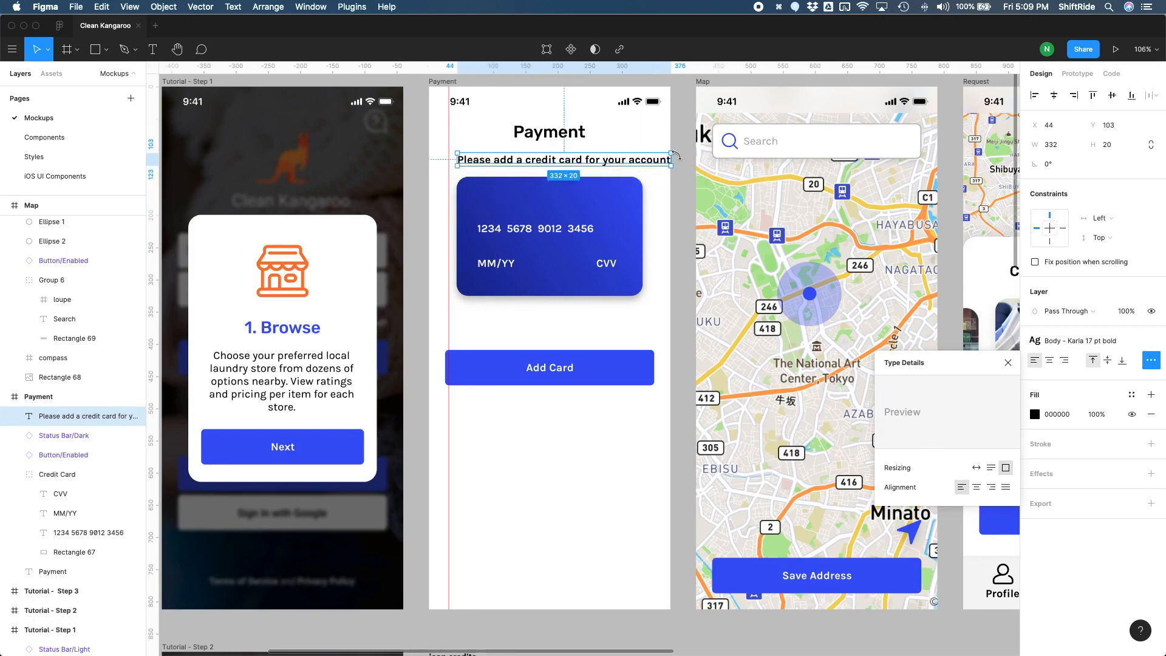
{"action": "mouse_move", "coordinate": [673, 157]}
{"action": "left_mouse_down"}
{"action": "mouse_move", "coordinate": [641, 159]}
{"action": "mouse_move", "coordinate": [654, 158]}
{"action": "left_mouse_up"}
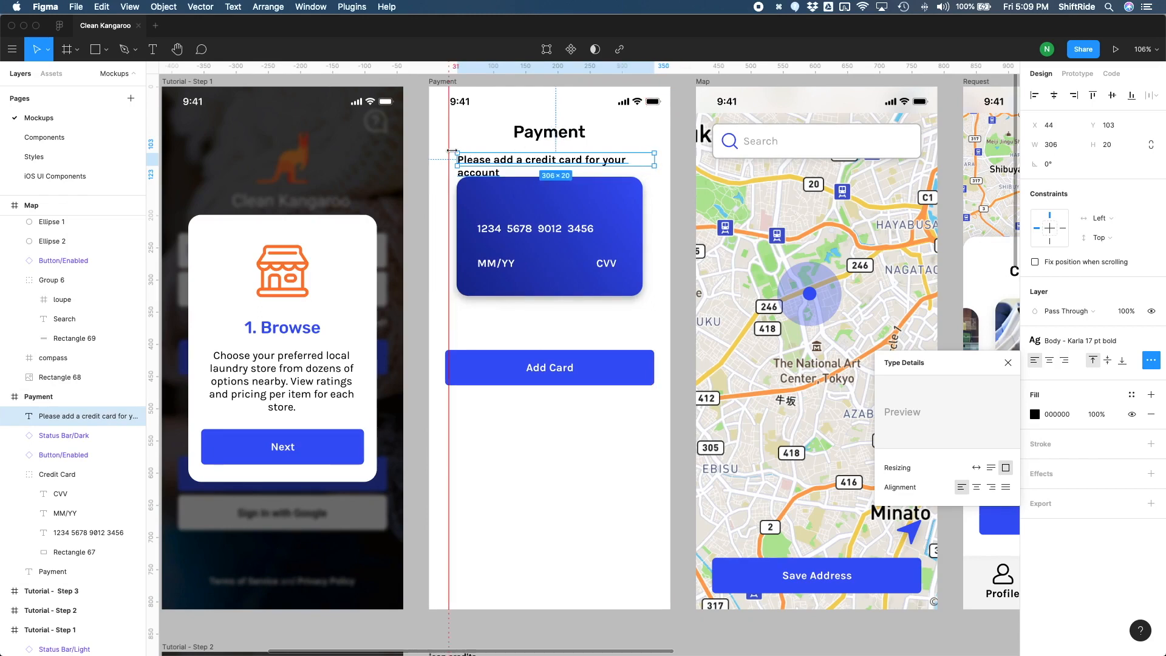
{"action": "left_click_drag", "start_coordinate": [455, 158], "coordinate": [448, 159]}
{"action": "key", "text": "alt"}
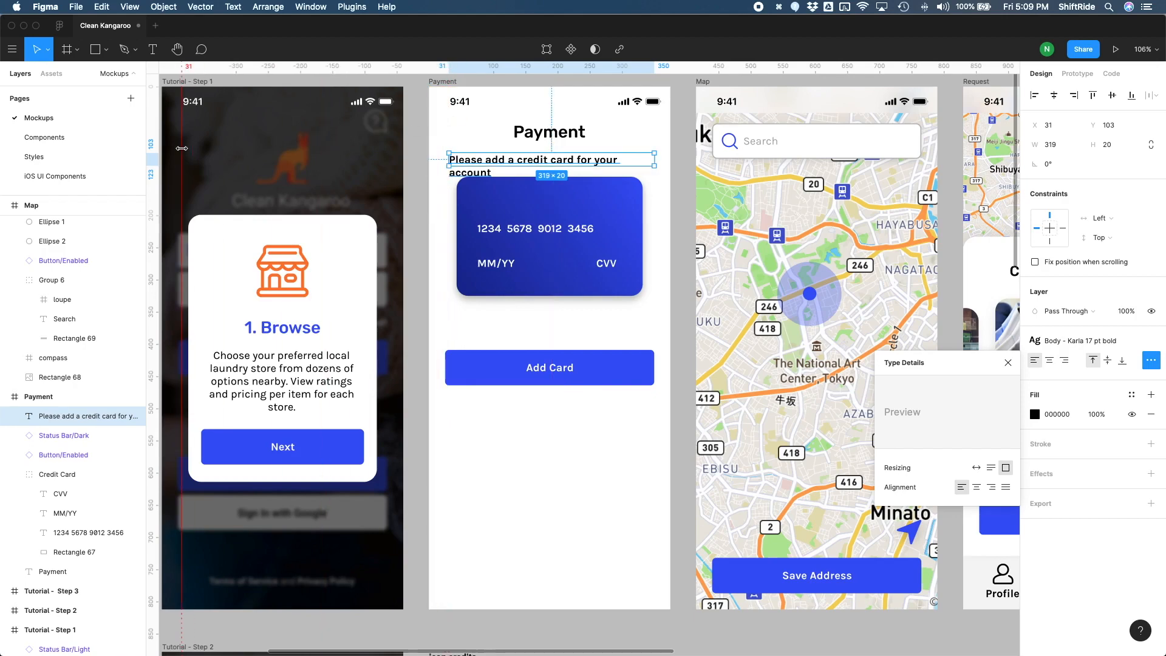
Step: Move the credit card group in the Payment frame down 30 px to Y 170
{"action": "left_click", "coordinate": [600, 202]}
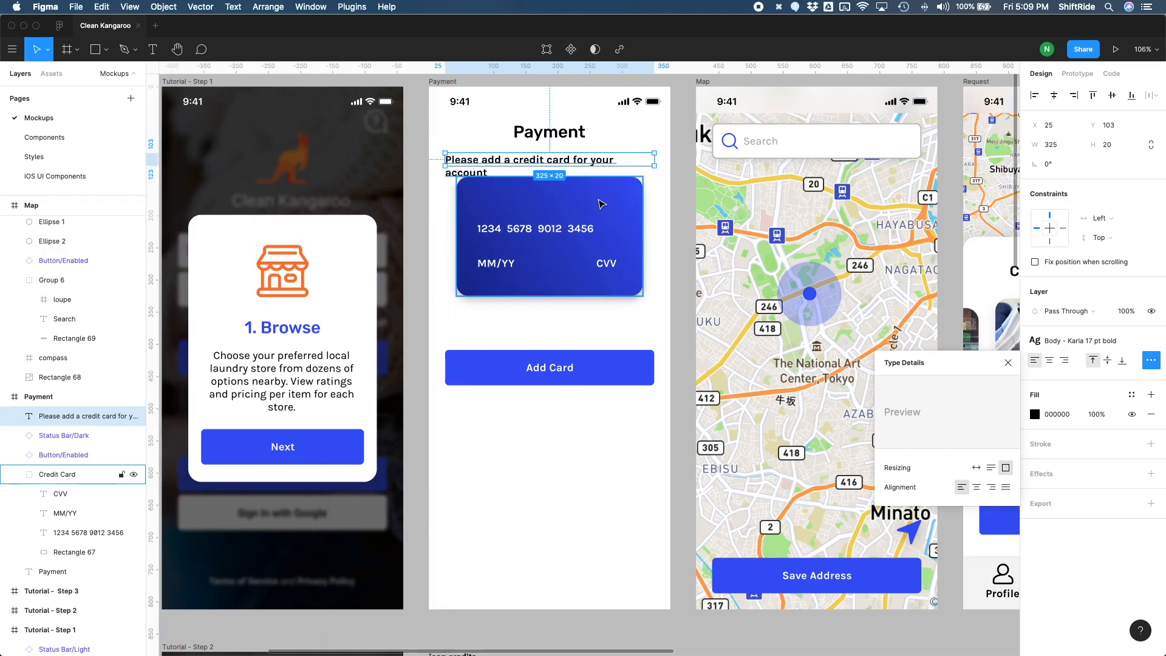
{"action": "key", "text": "shift+Down"}
{"action": "key", "text": "shift+Down"}
{"action": "key", "text": "shift+Down"}
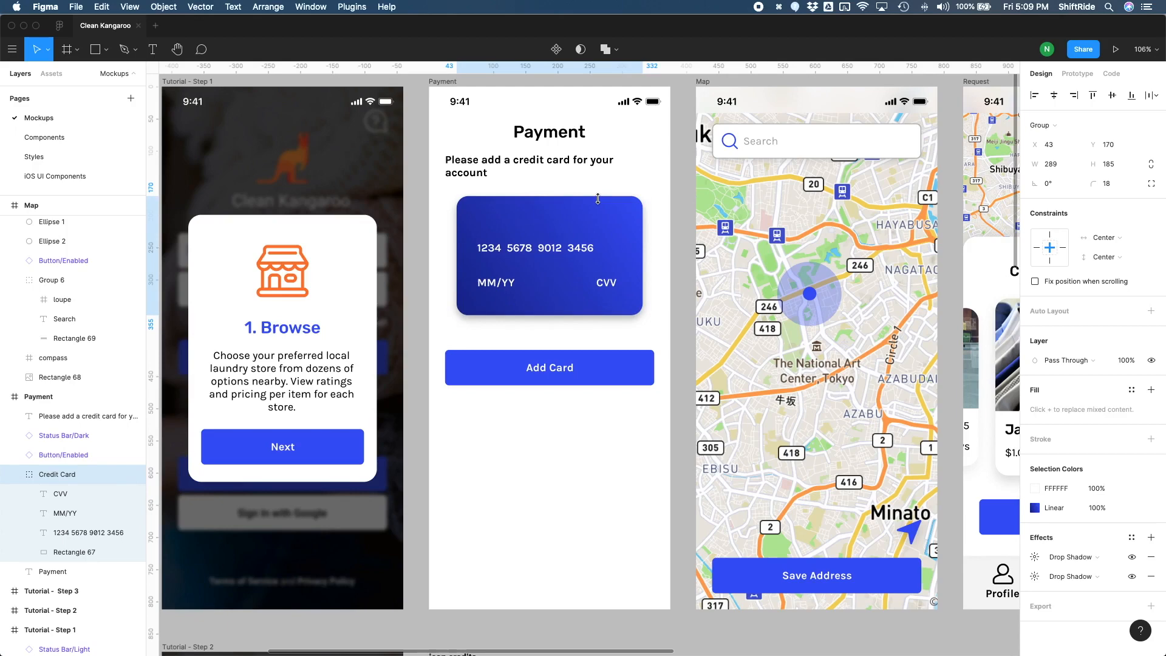
Step: Apply the Body - Karla 17 pt text style to the prompt and set its fill color to 424242
{"action": "left_click", "coordinate": [572, 166]}
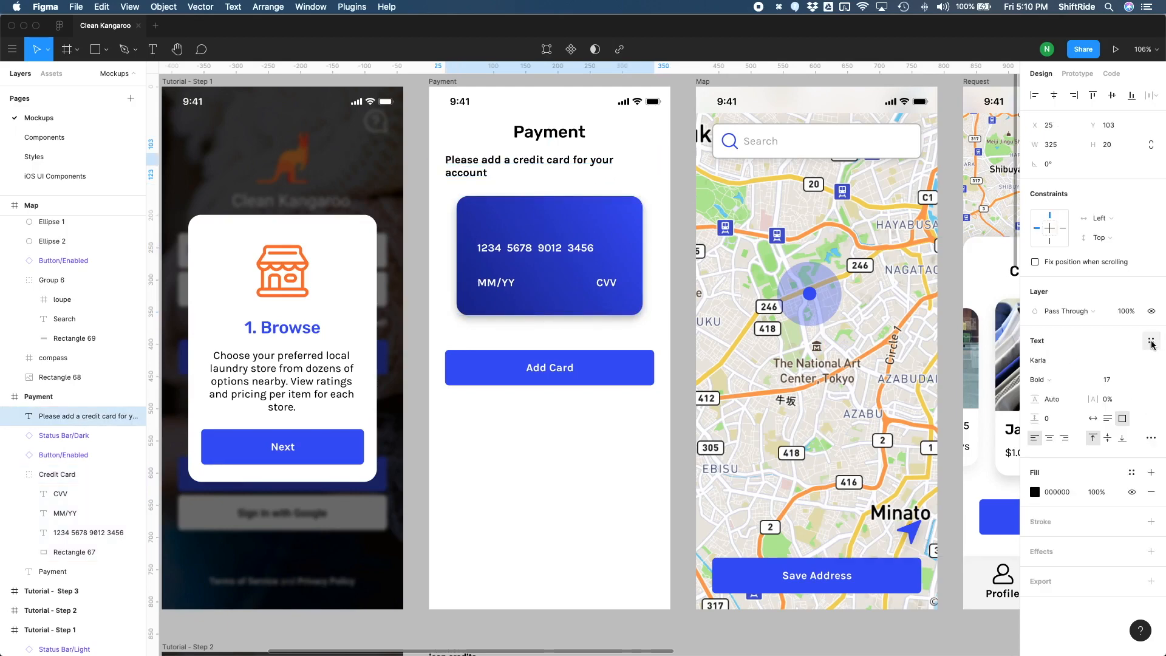
{"action": "left_click", "coordinate": [1151, 342]}
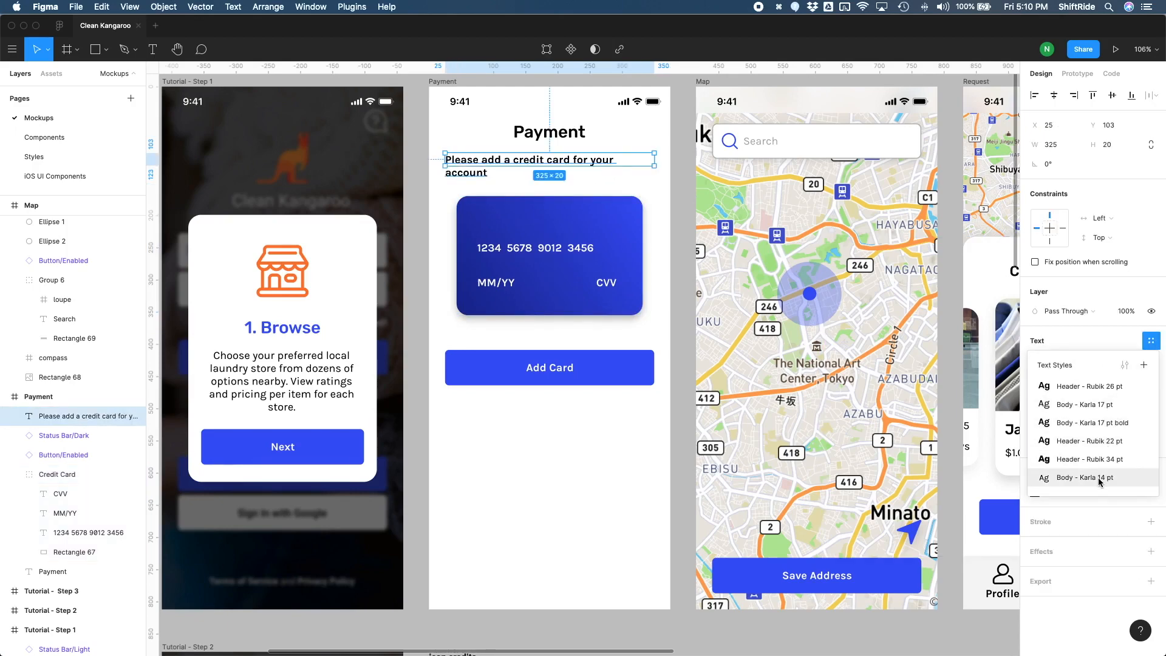
{"action": "left_click", "coordinate": [1104, 410]}
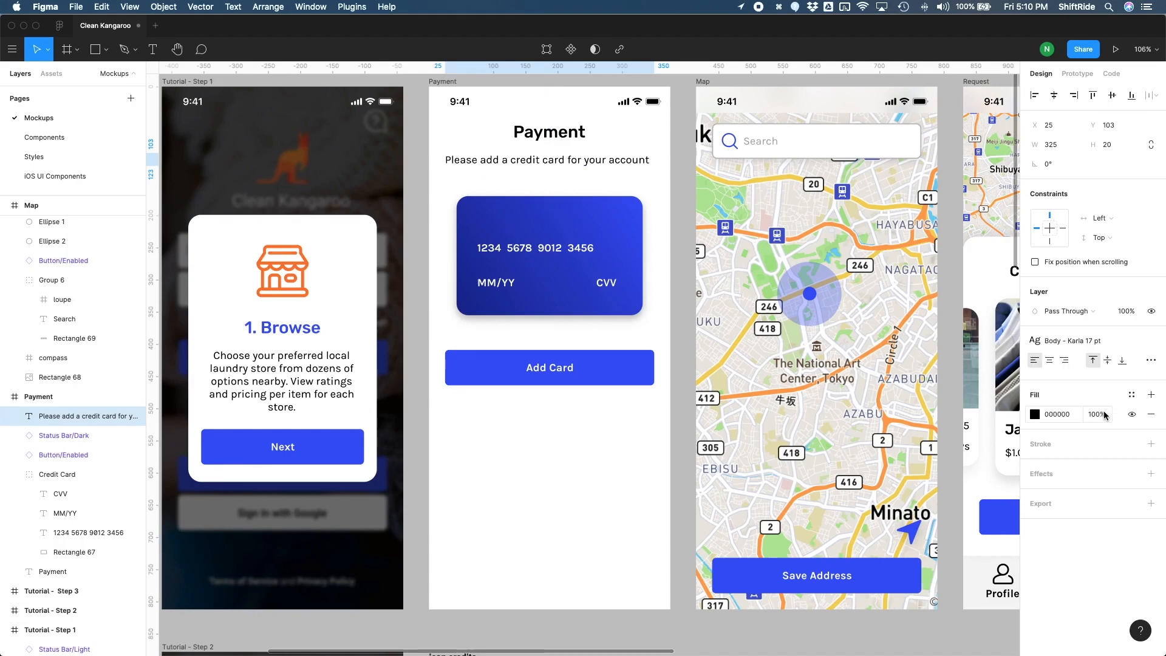
{"action": "left_click", "coordinate": [1035, 414]}
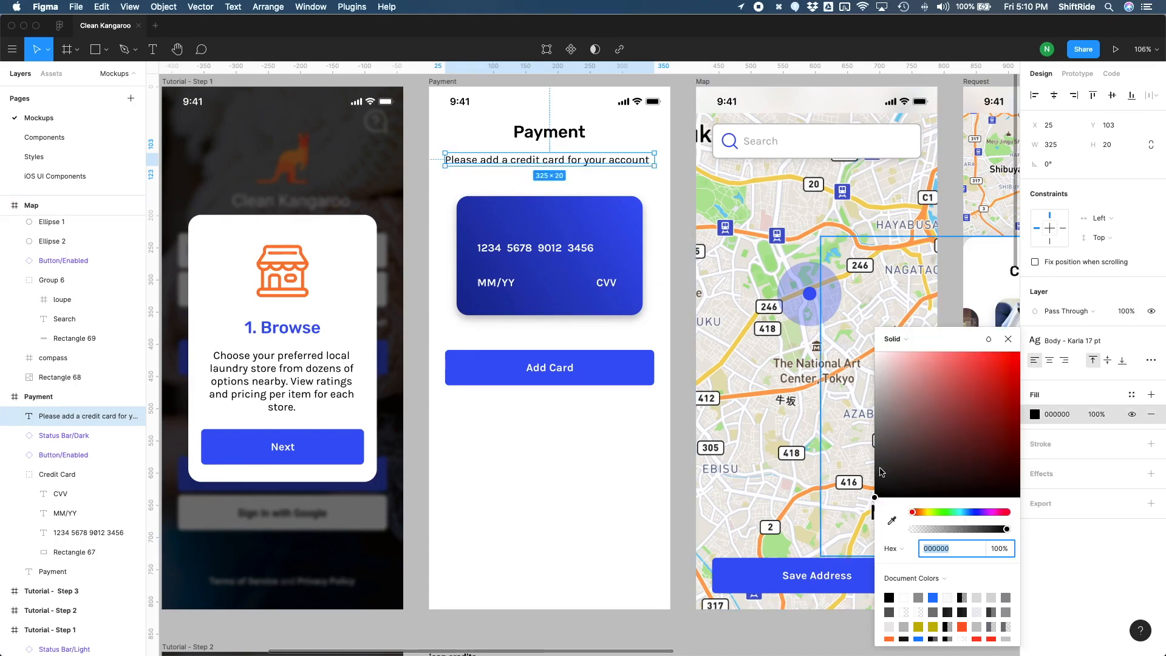
{"action": "left_click_drag", "start_coordinate": [878, 486], "coordinate": [854, 464]}
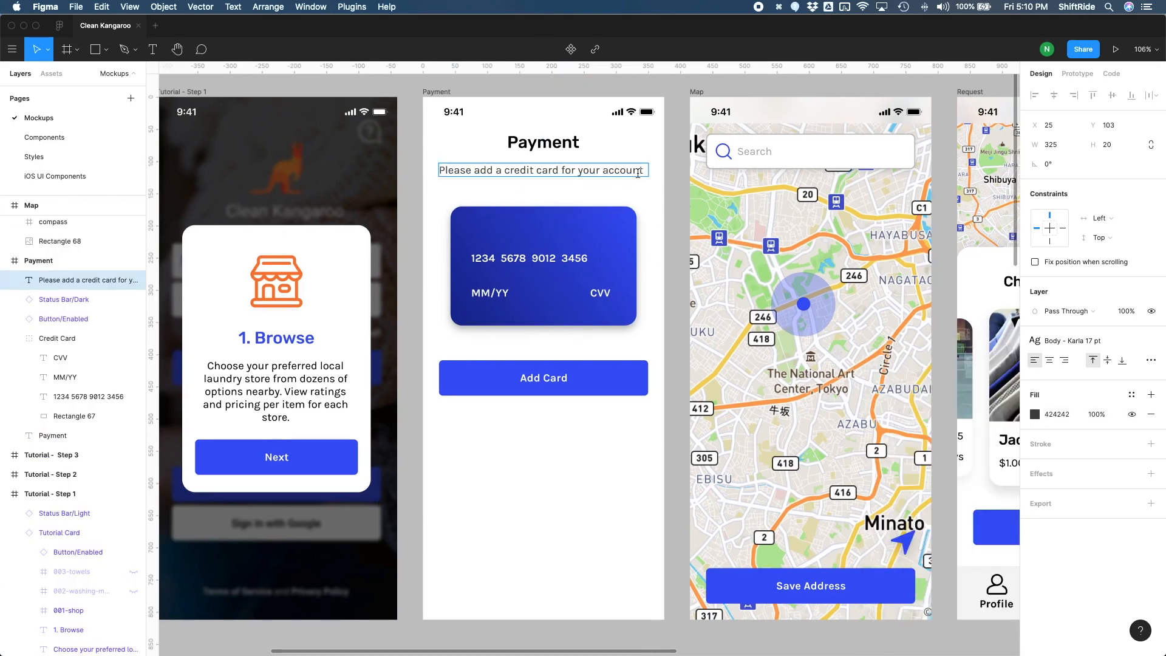
Step: Extend the prompt text so it reads "Please add a credit card for your account to use for your laundry service."
{"action": "type", "text": "se for your laundry service."}
{"action": "key", "text": "Escape"}
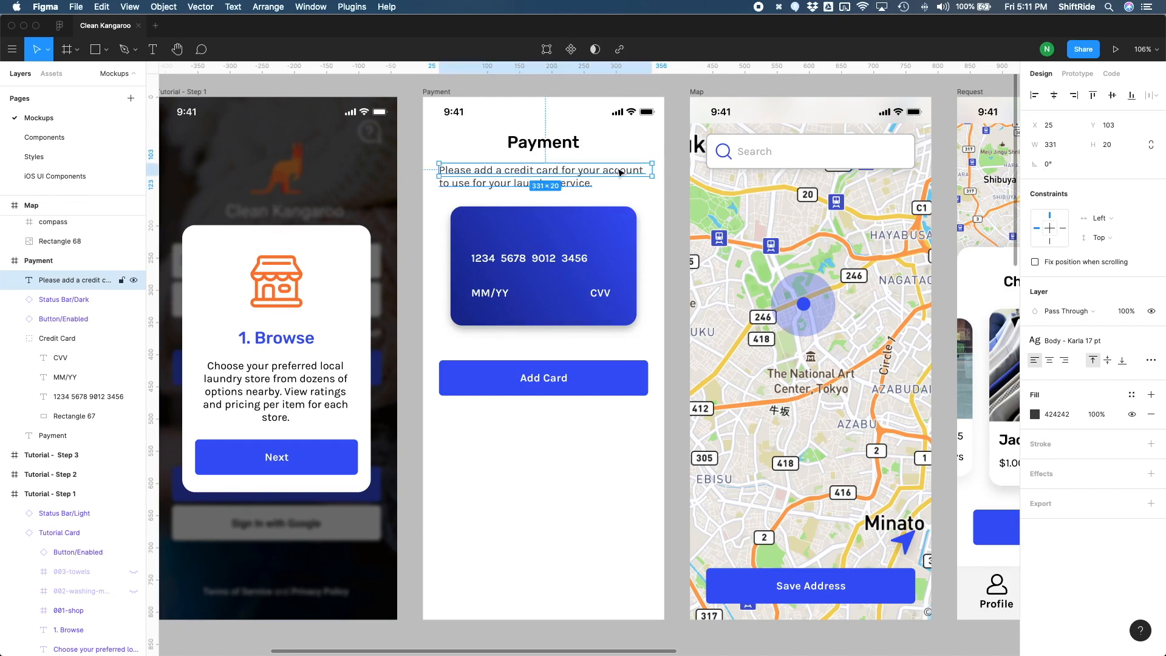
Step: Set the prompt box's width to 325, center it horizontally in the Payment frame and move it down 10 px to Y 107
{"action": "left_click", "coordinate": [1054, 149]}
{"action": "type", "text": "3"}
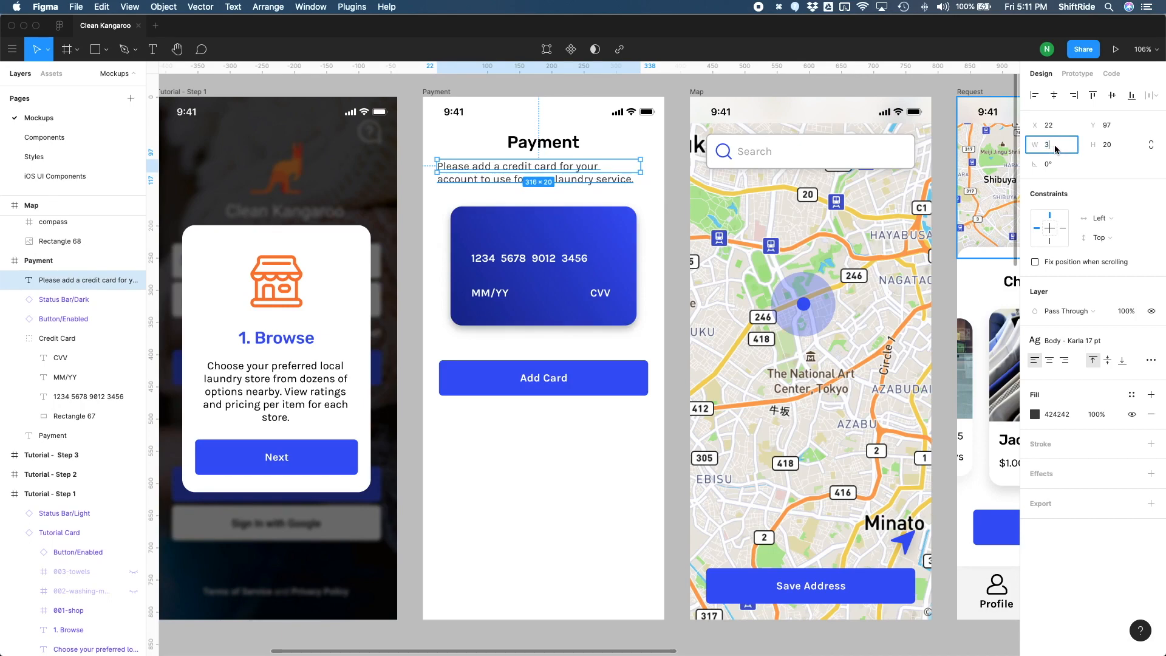
{"action": "type", "text": "25"}
{"action": "key", "text": "Return"}
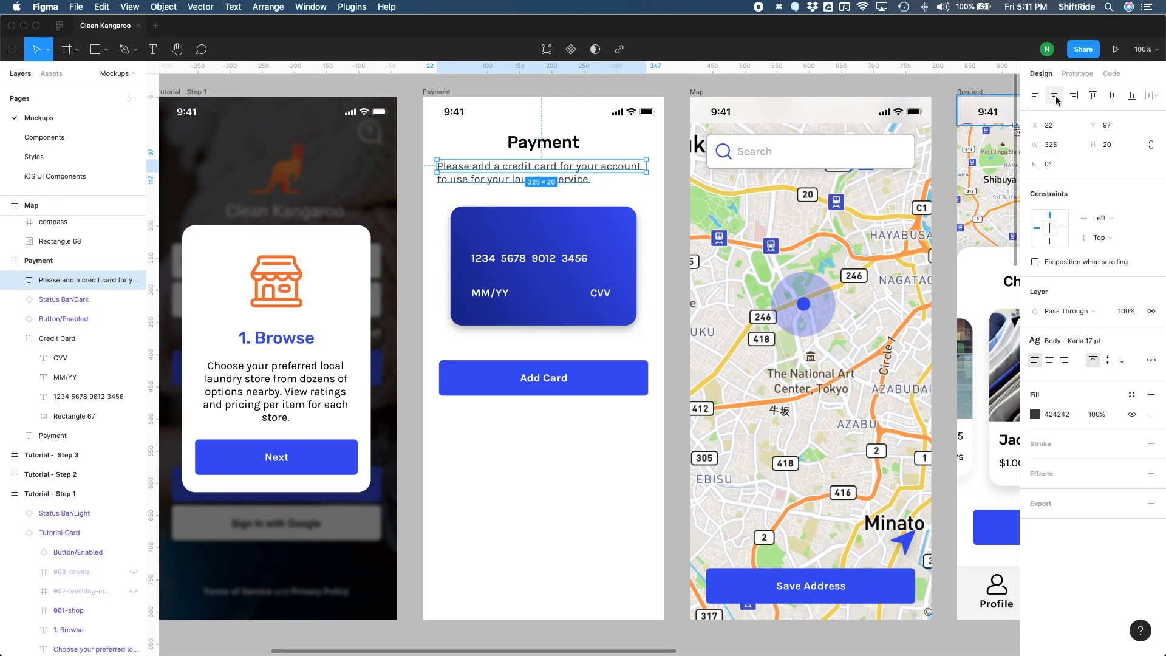
{"action": "left_click", "coordinate": [1053, 95]}
{"action": "key", "text": "shift+Down"}
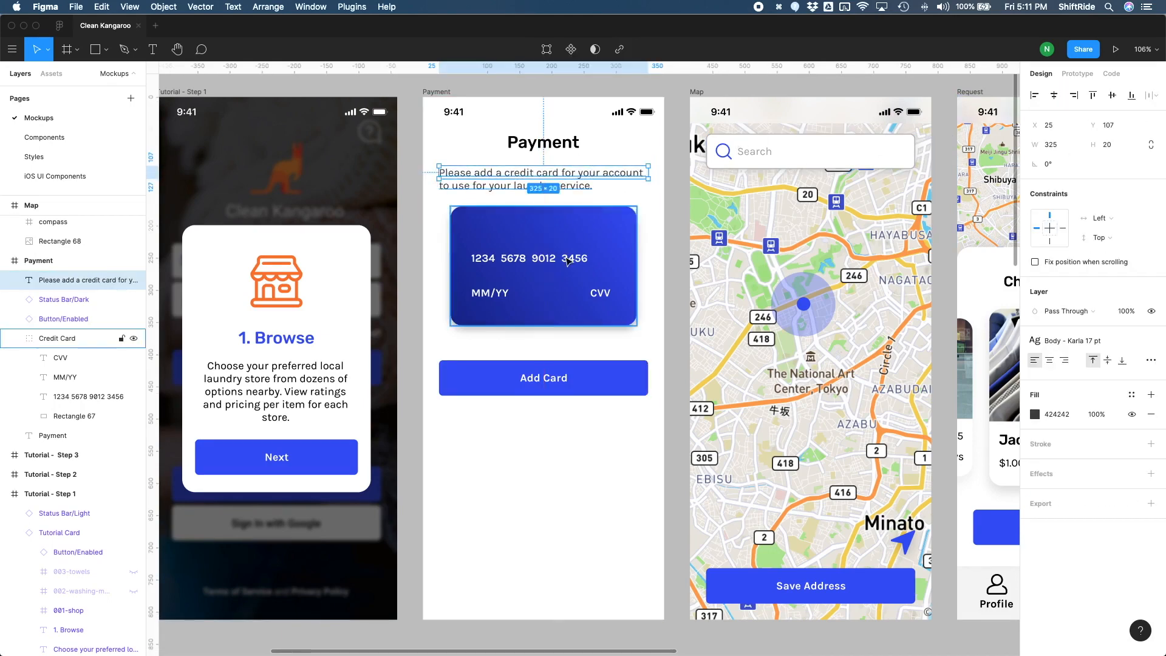
Step: Nudge the credit card group down to about Y 178 and shift the Add Card button down slightly
{"action": "left_click", "coordinate": [567, 261]}
{"action": "key", "text": "Down"}
{"action": "key", "text": "Down"}
{"action": "key", "text": "Down"}
{"action": "key", "text": "Down"}
{"action": "key", "text": "Down"}
{"action": "key", "text": "Down"}
{"action": "key", "text": "Down"}
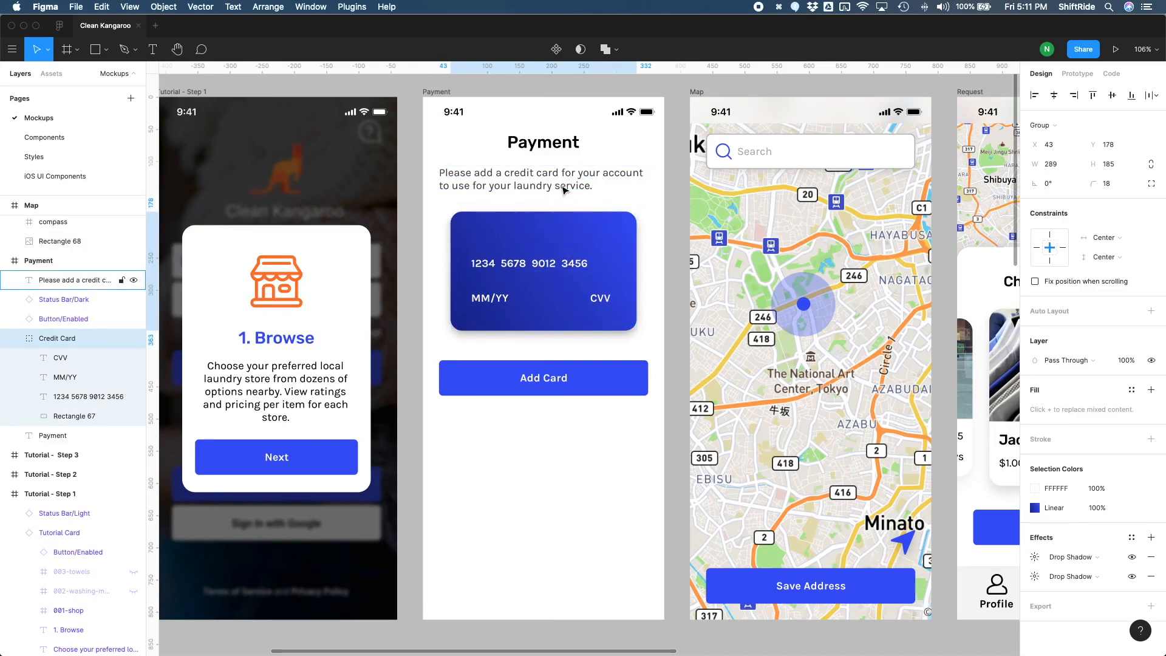
{"action": "left_click", "coordinate": [672, 328]}
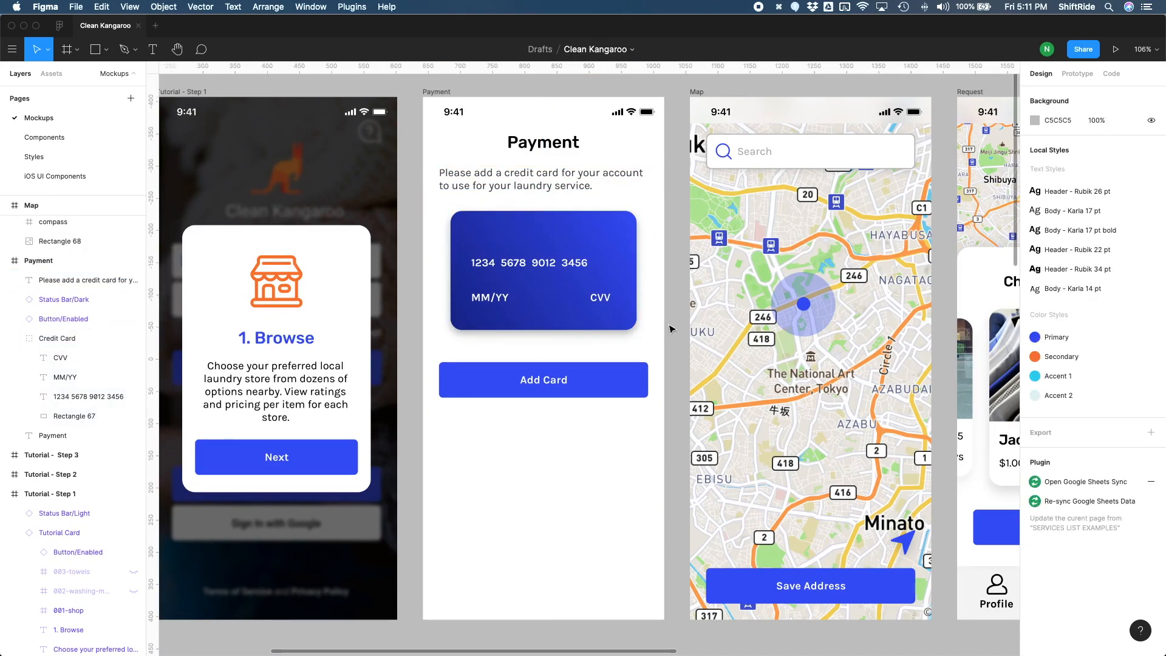
Step: Center-align the text of the Payment screen's credit card prompt
{"action": "left_click", "coordinate": [586, 187]}
{"action": "key", "text": "Escape"}
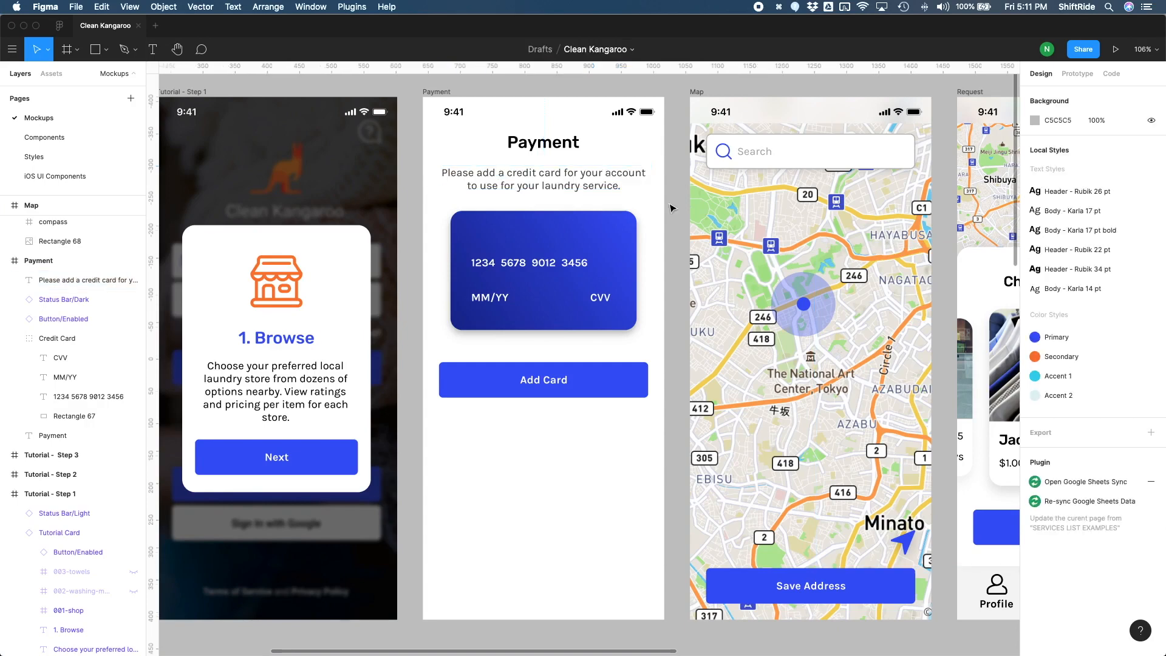
{"action": "scroll", "coordinate": [600, 222], "scroll_direction": "up", "scroll_amount": 1}
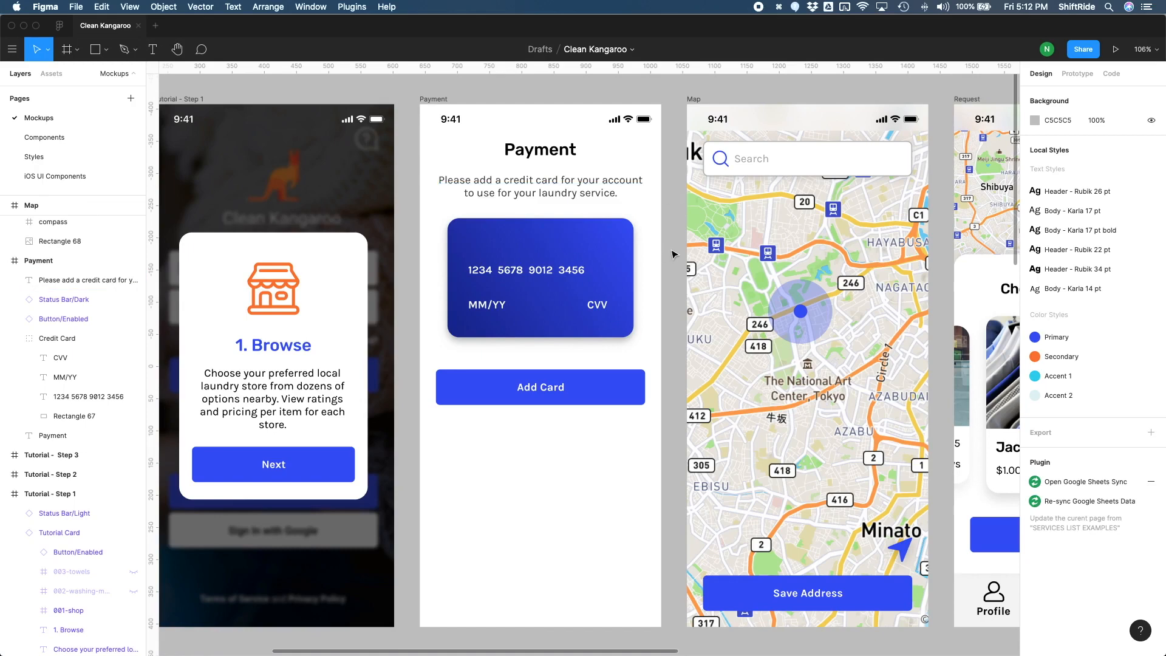
{"action": "key", "text": "shift+1"}
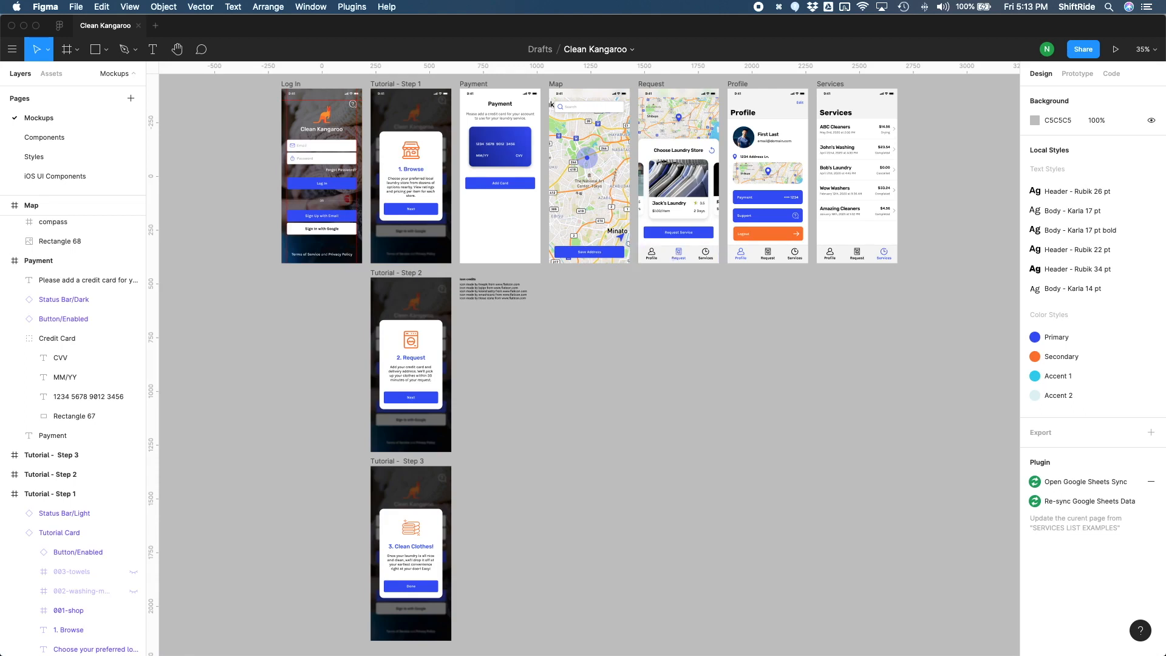
{"action": "left_click_drag", "start_coordinate": [633, 80], "coordinate": [727, 274]}
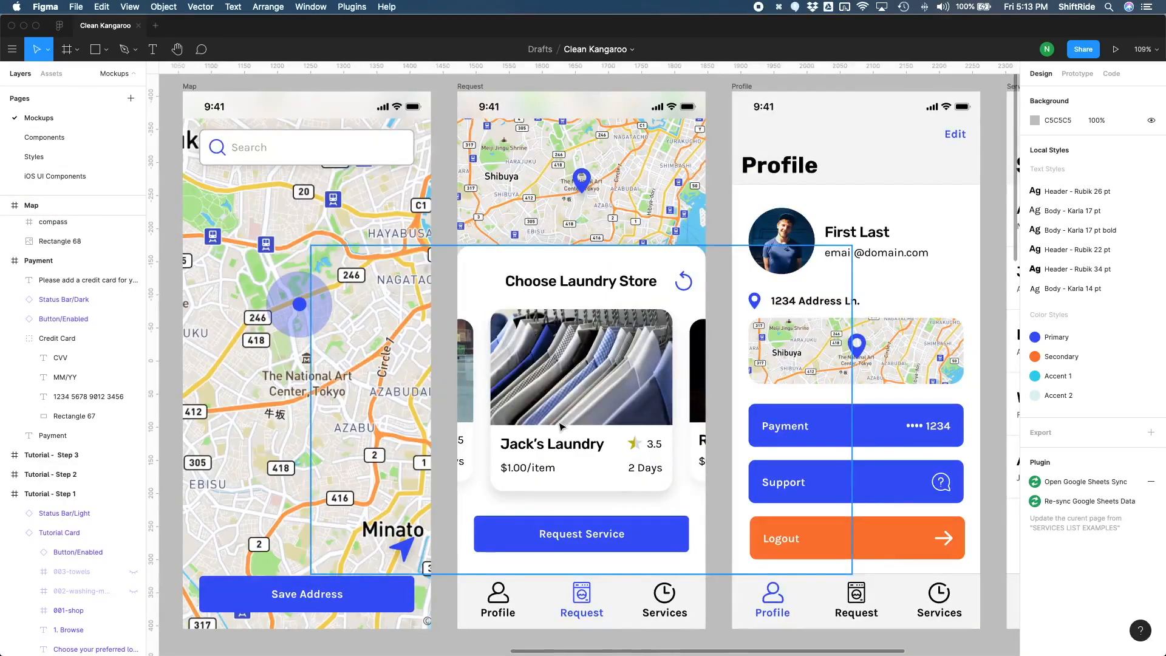